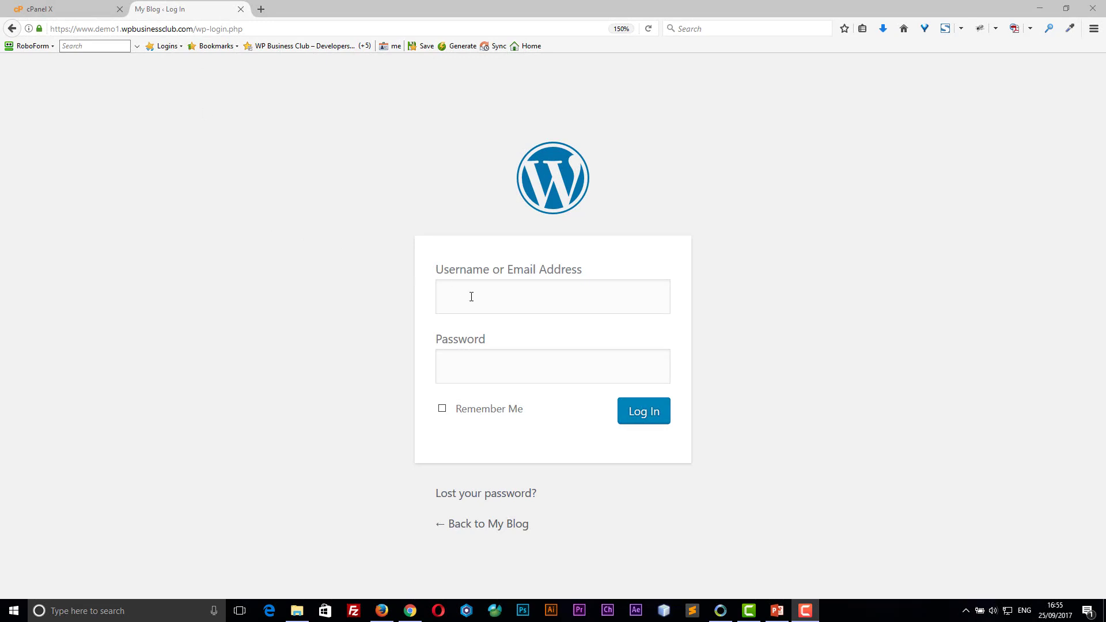
# Step: Open cPanel's File Manager at the demo1.wpbusinessclub.com document root
pyautogui.click(472, 296)
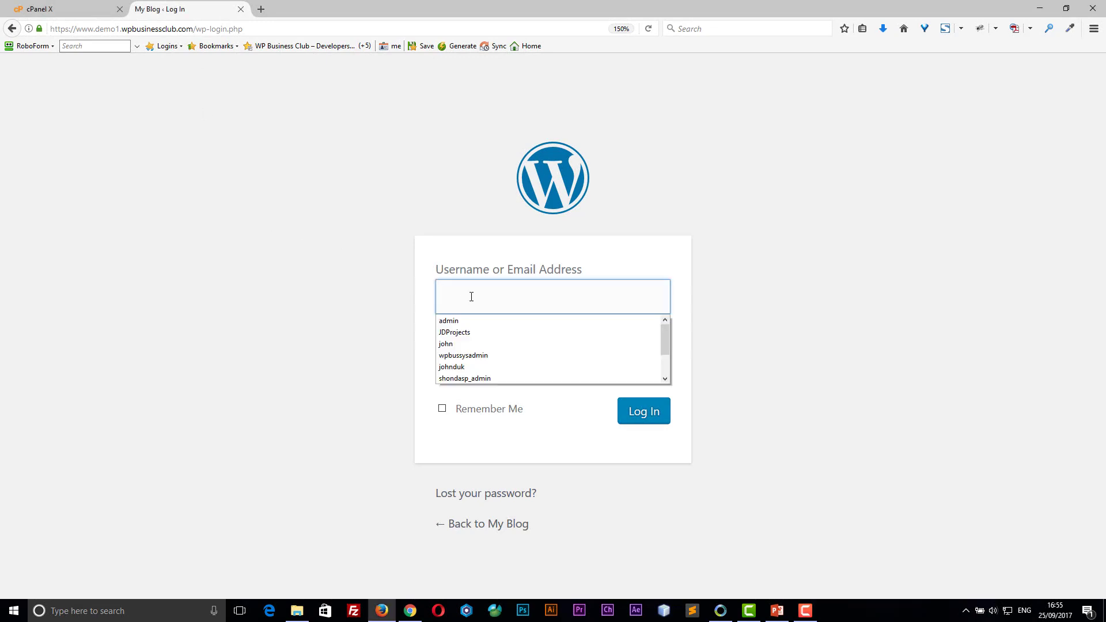
pyautogui.press('Escape')
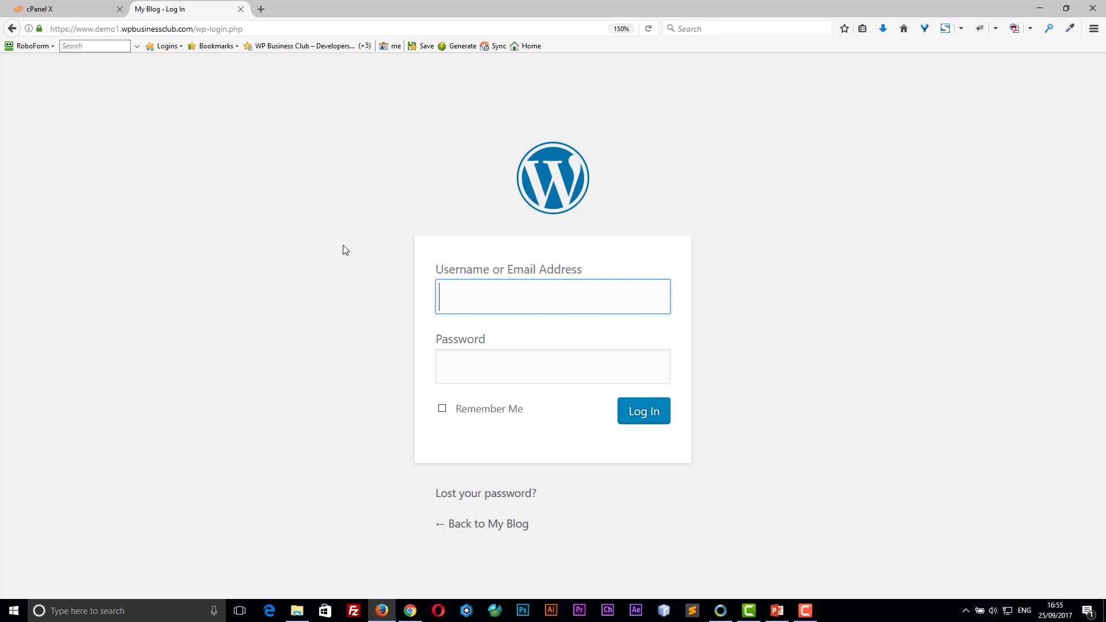
pyautogui.click(71, 9)
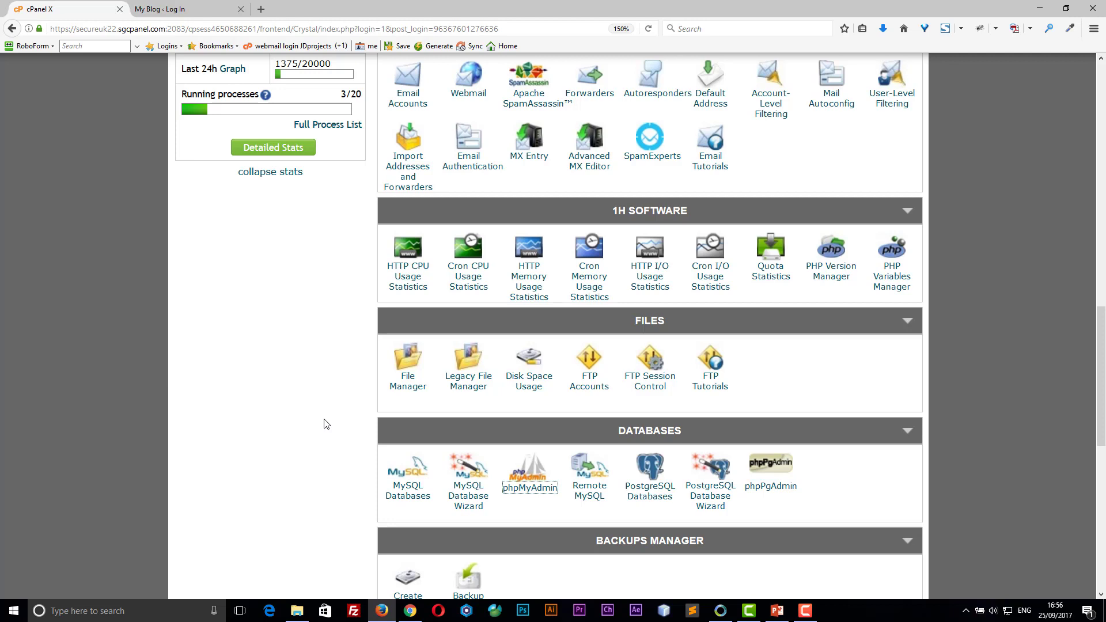
pyautogui.click(414, 392)
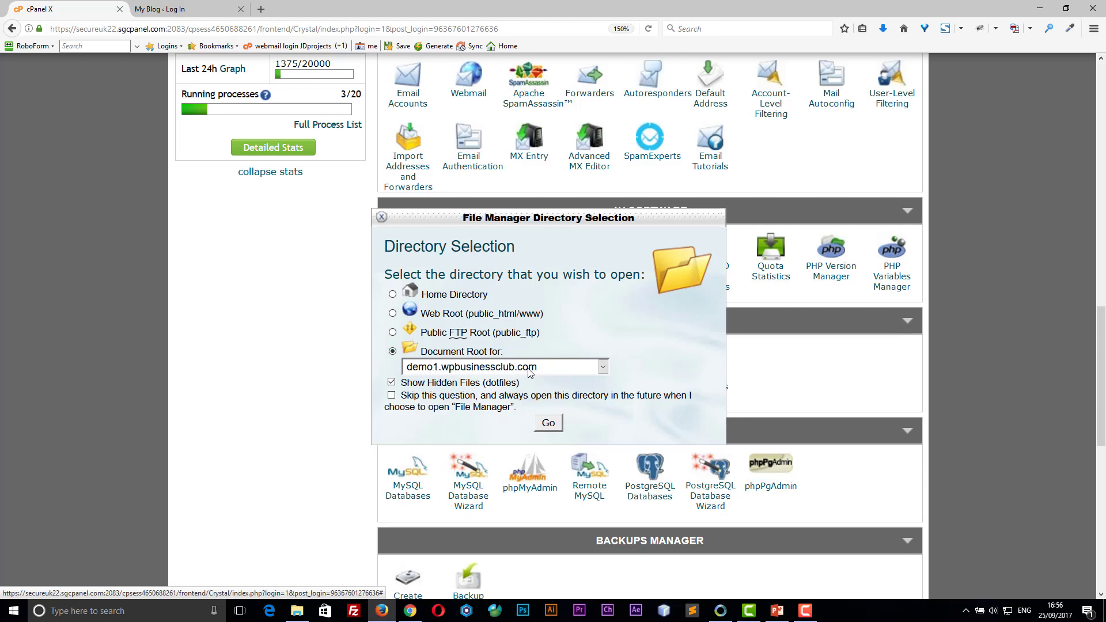
pyautogui.click(552, 427)
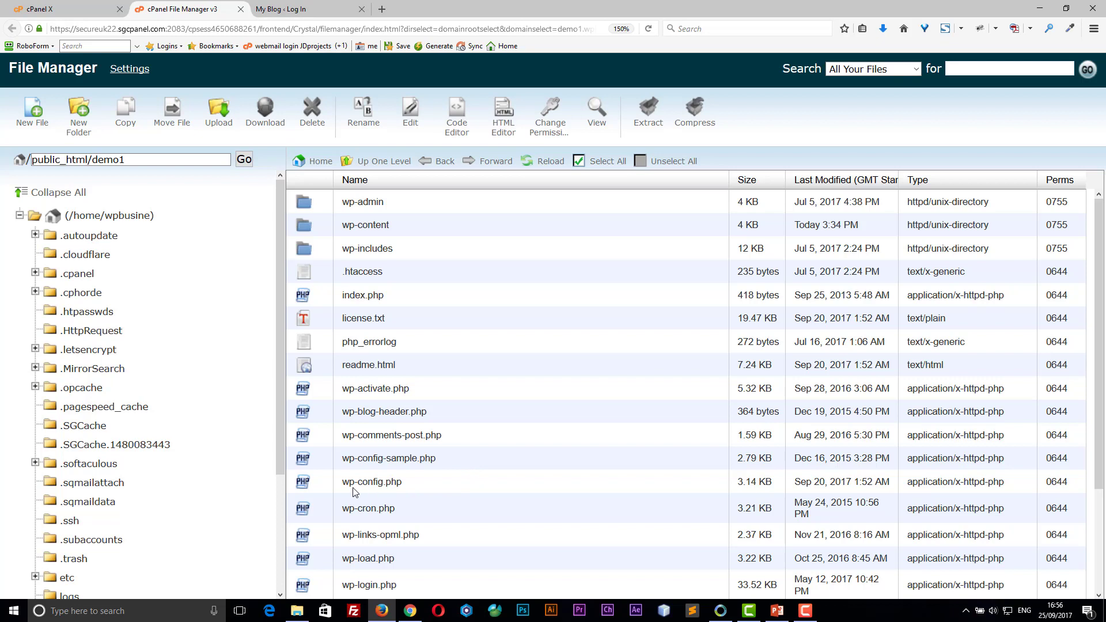
# Step: Read DB_NAME wpbusine_wp919 from wp-config.php in the code editor, then close the editor and File Manager
pyautogui.click(303, 484)
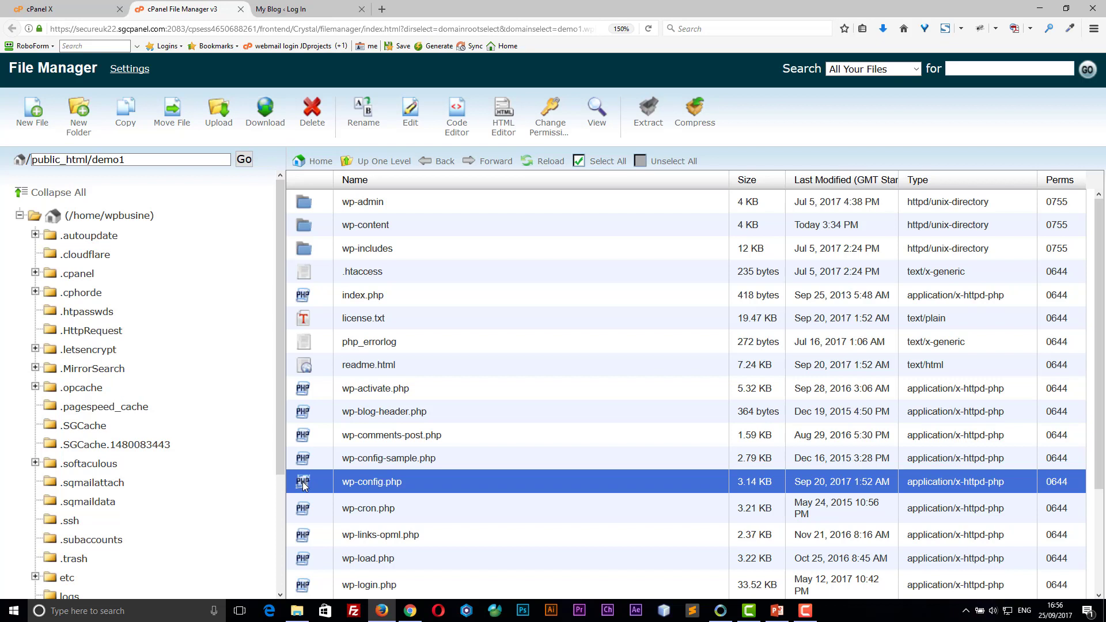
pyautogui.click(458, 130)
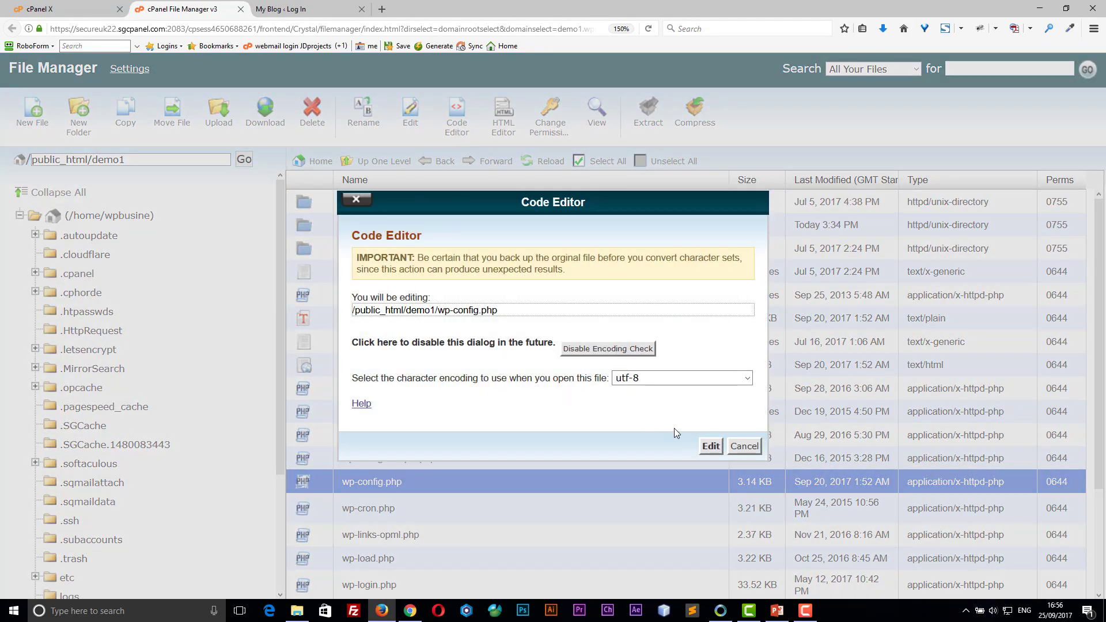
pyautogui.click(711, 447)
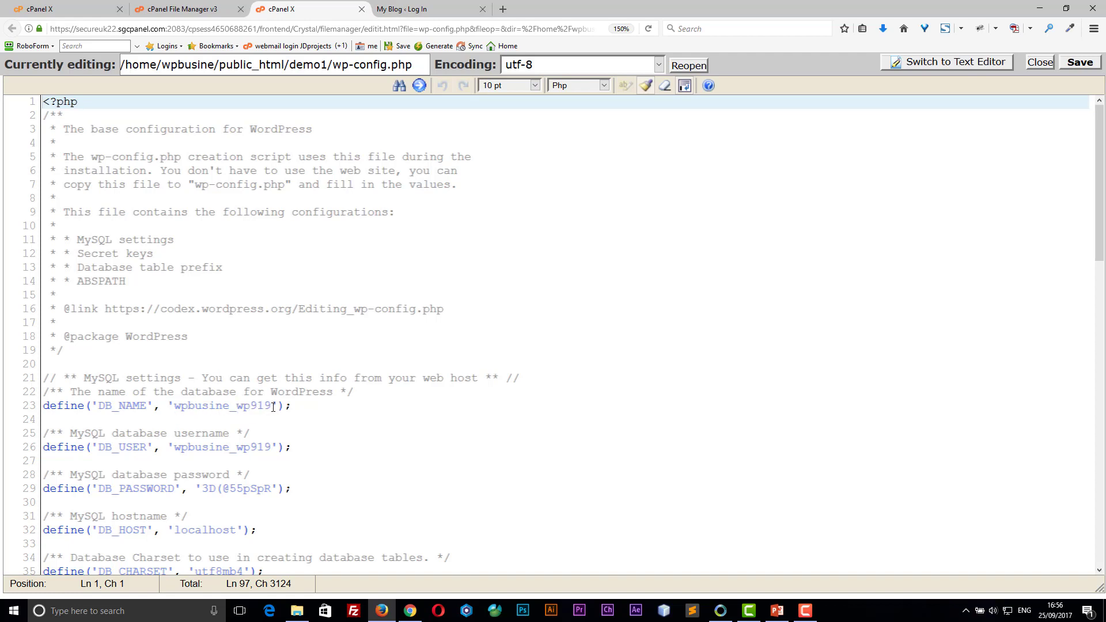
pyautogui.click(361, 10)
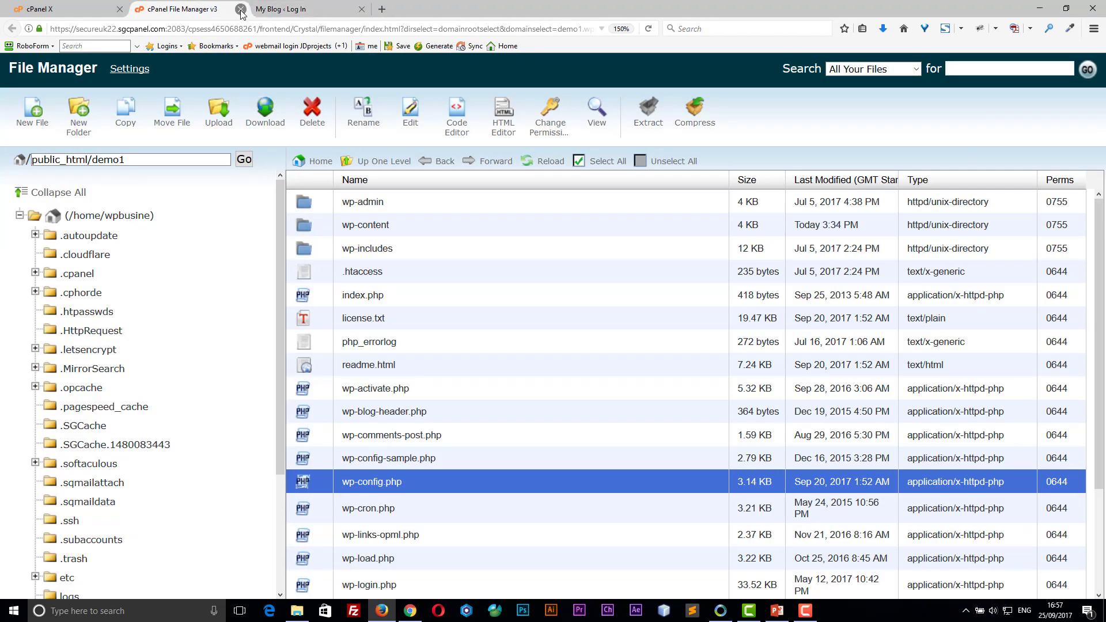
pyautogui.click(240, 10)
# Step: Launch phpMyAdmin from the Databases section of the cPanel dashboard
pyautogui.click(90, 9)
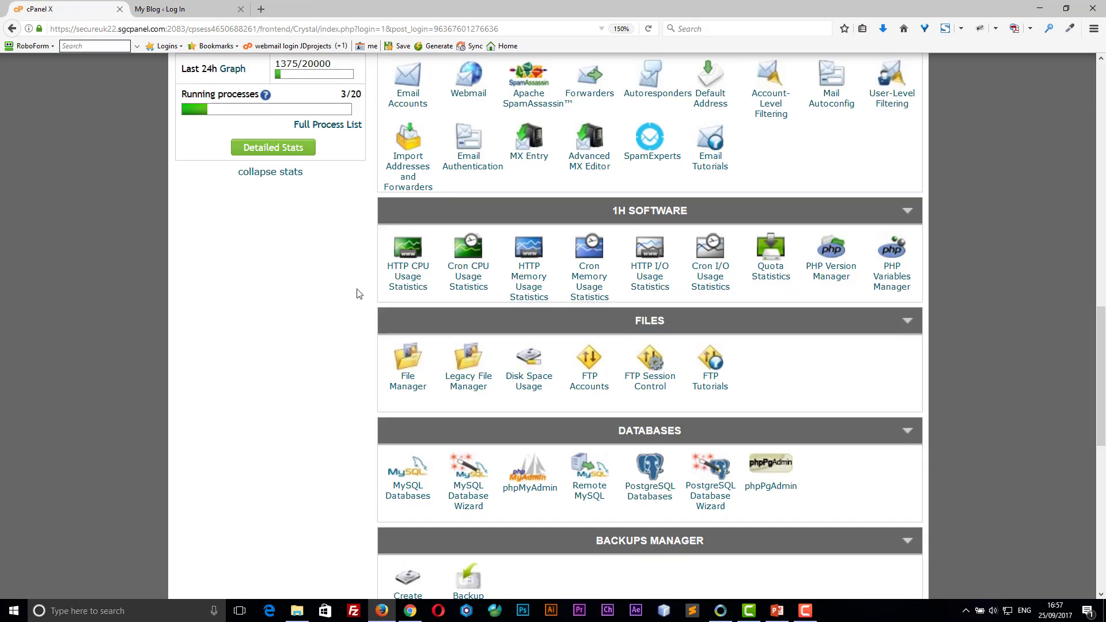
pyautogui.click(530, 488)
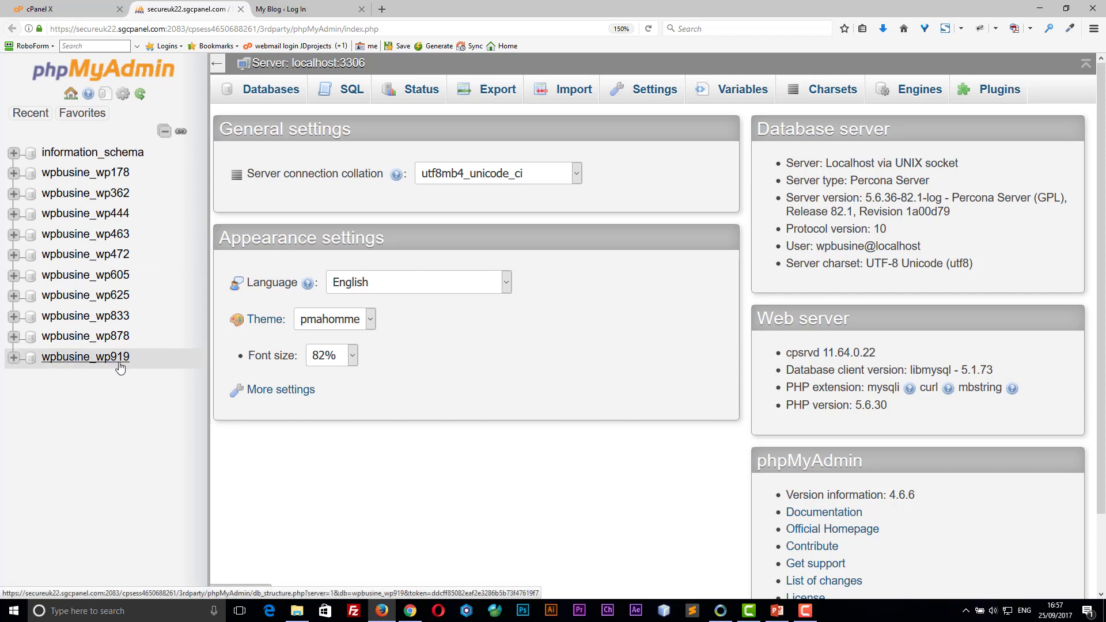
# Step: Expand the wpbusine_wp919 database and browse its wpvn_users table
pyautogui.click(13, 360)
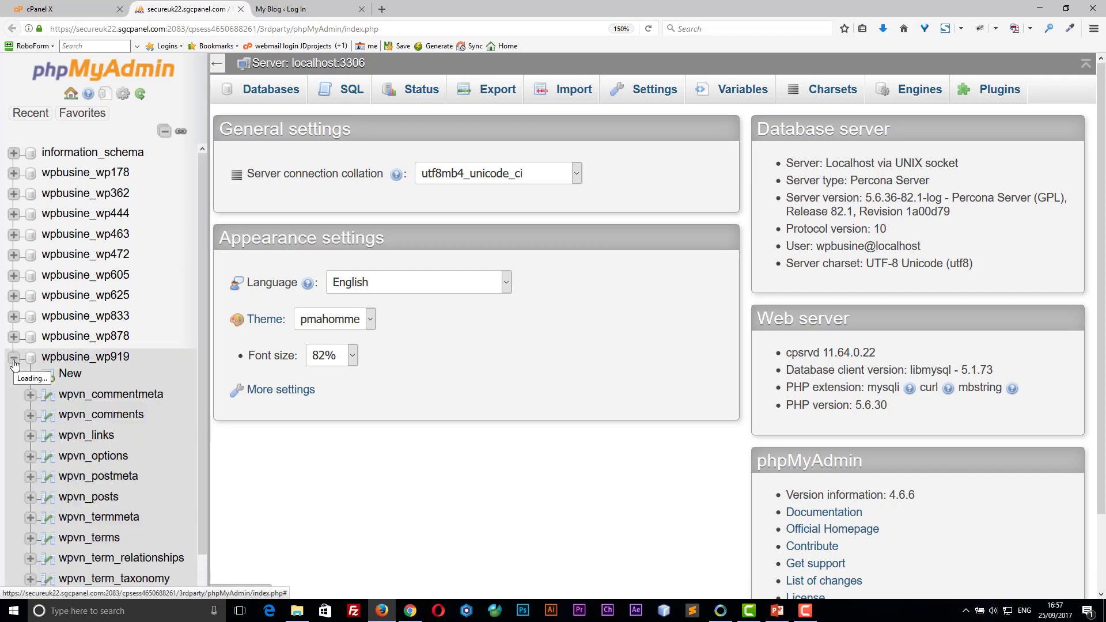
pyautogui.click(106, 460)
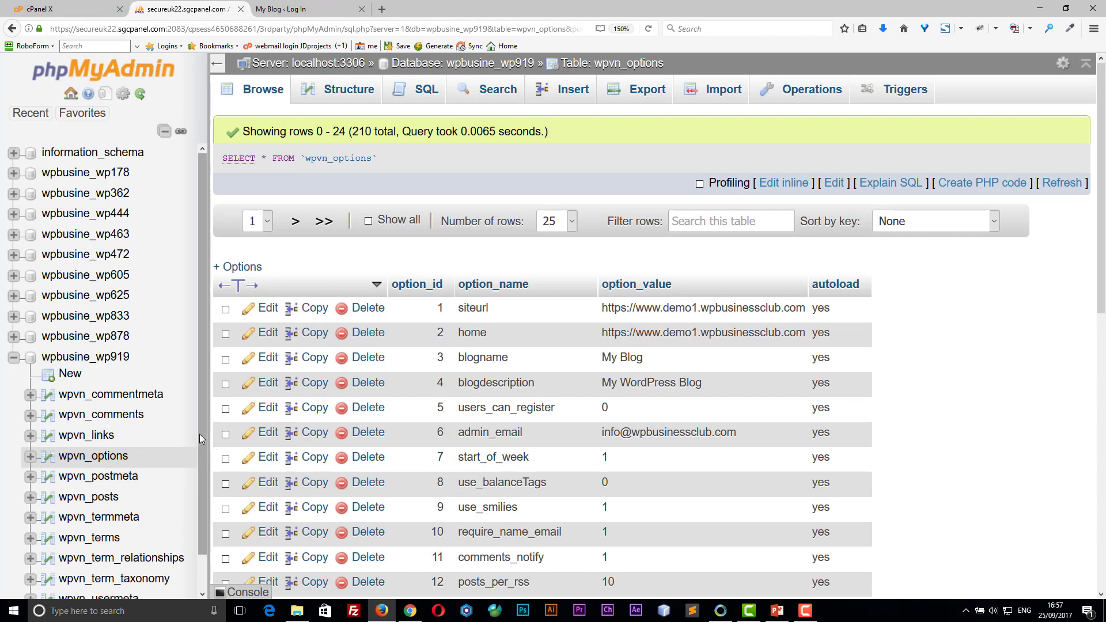
pyautogui.moveTo(199, 433); pyautogui.dragTo(196, 510)
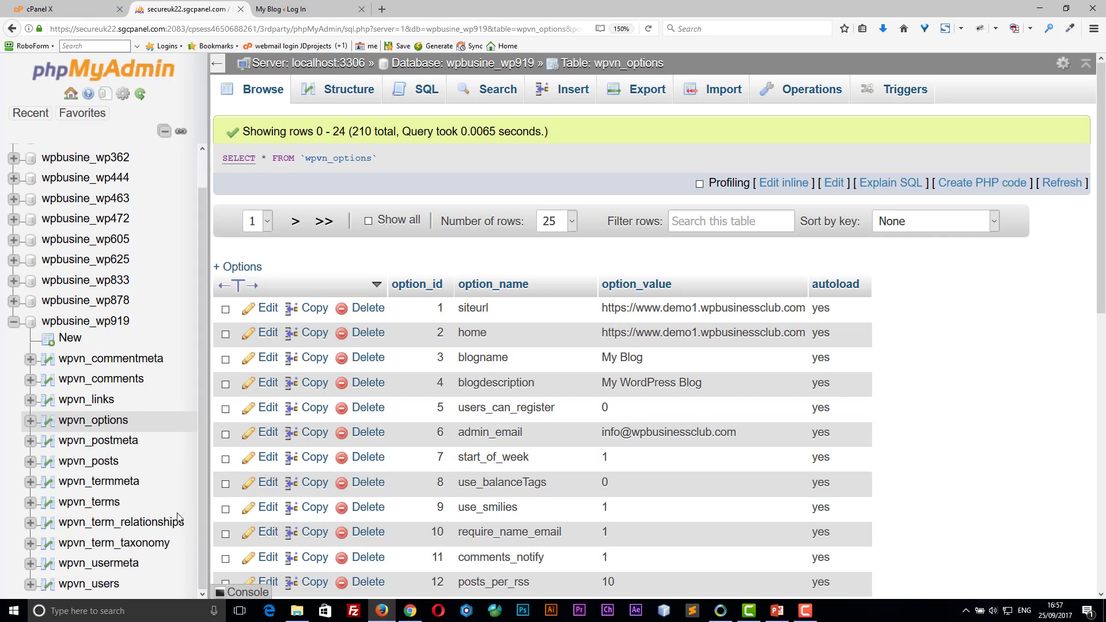
pyautogui.click(83, 585)
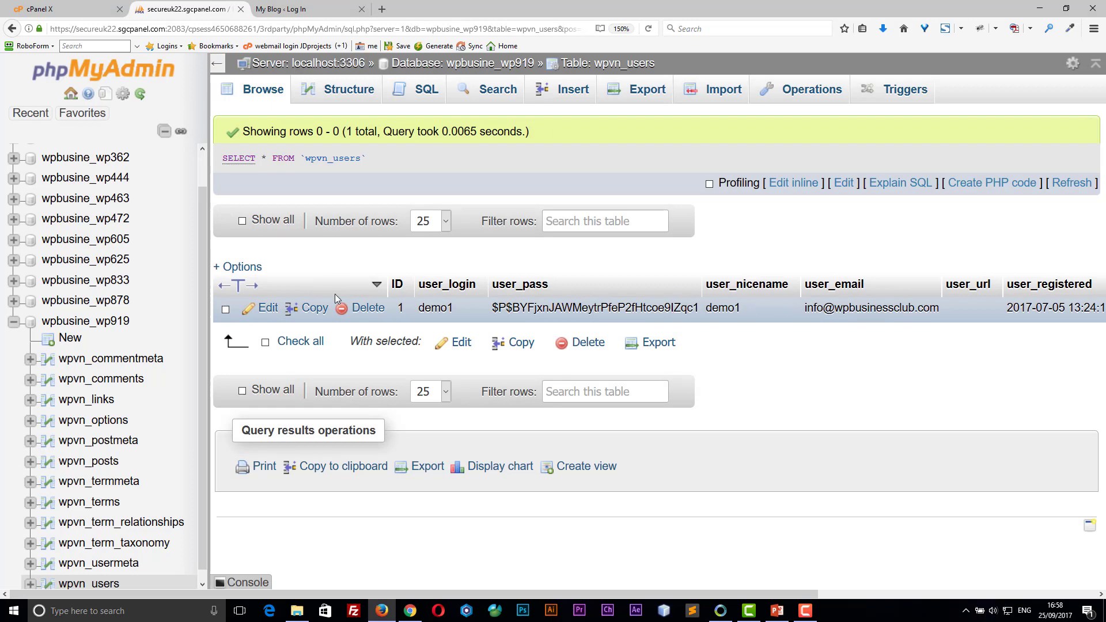
# Step: Open the single wpvn_users row for editing and inspect the user_login and user_email values
pyautogui.click(269, 309)
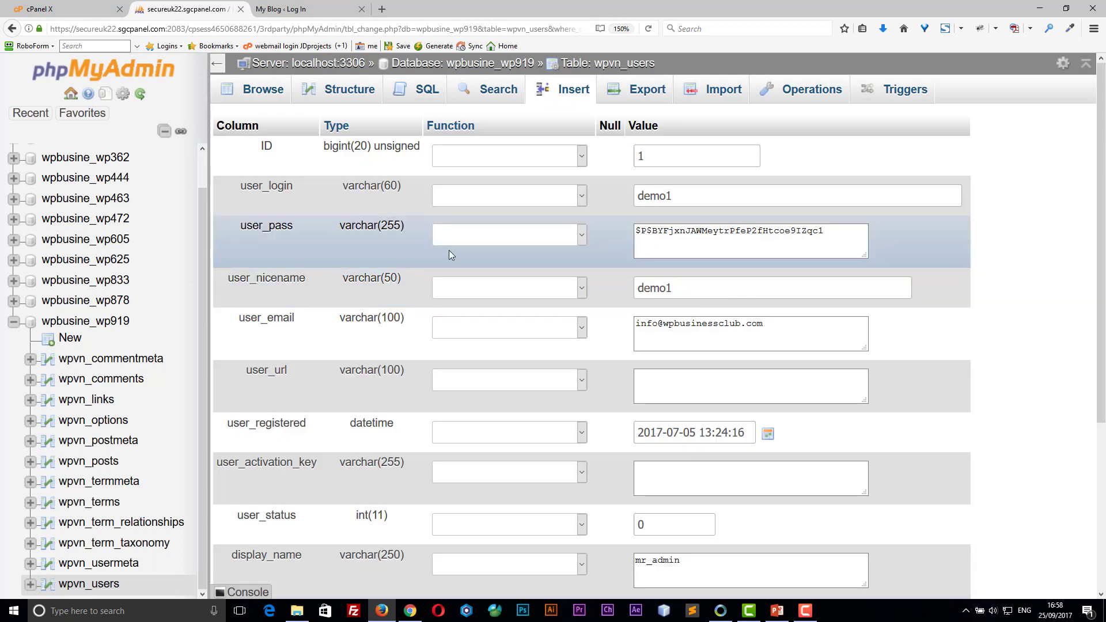
pyautogui.click(680, 197)
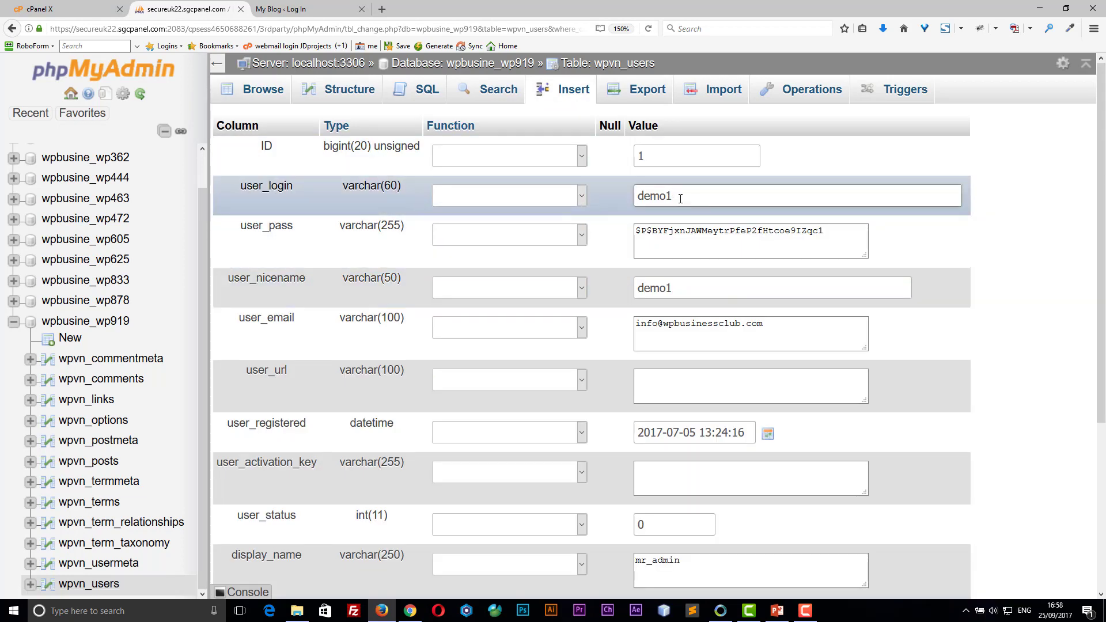
pyautogui.moveTo(671, 196); pyautogui.dragTo(626, 196)
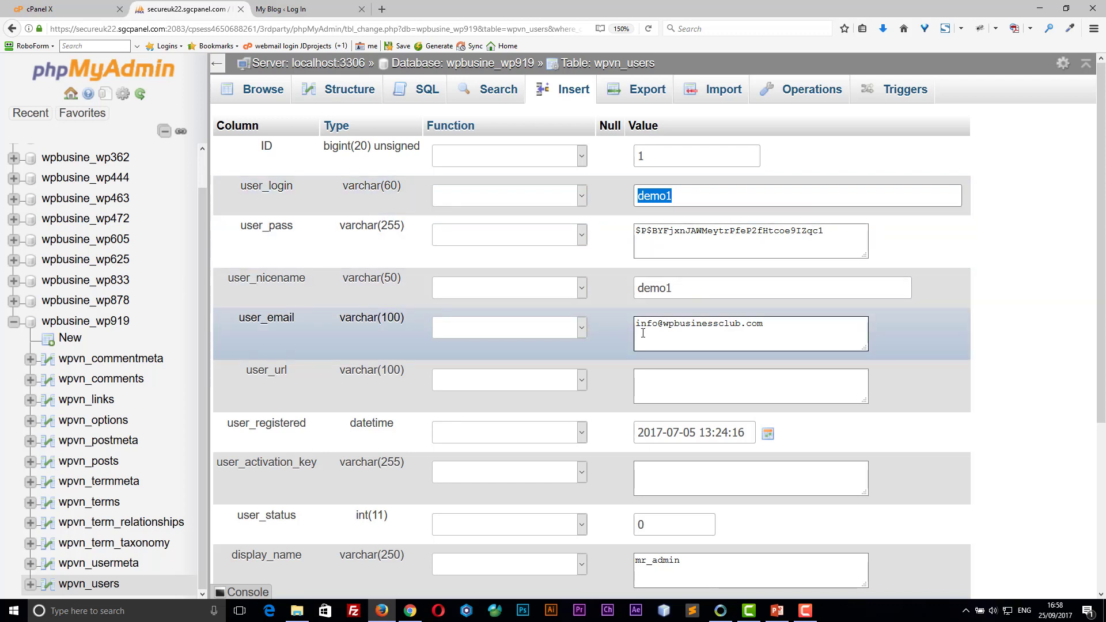
pyautogui.moveTo(771, 327); pyautogui.dragTo(617, 321)
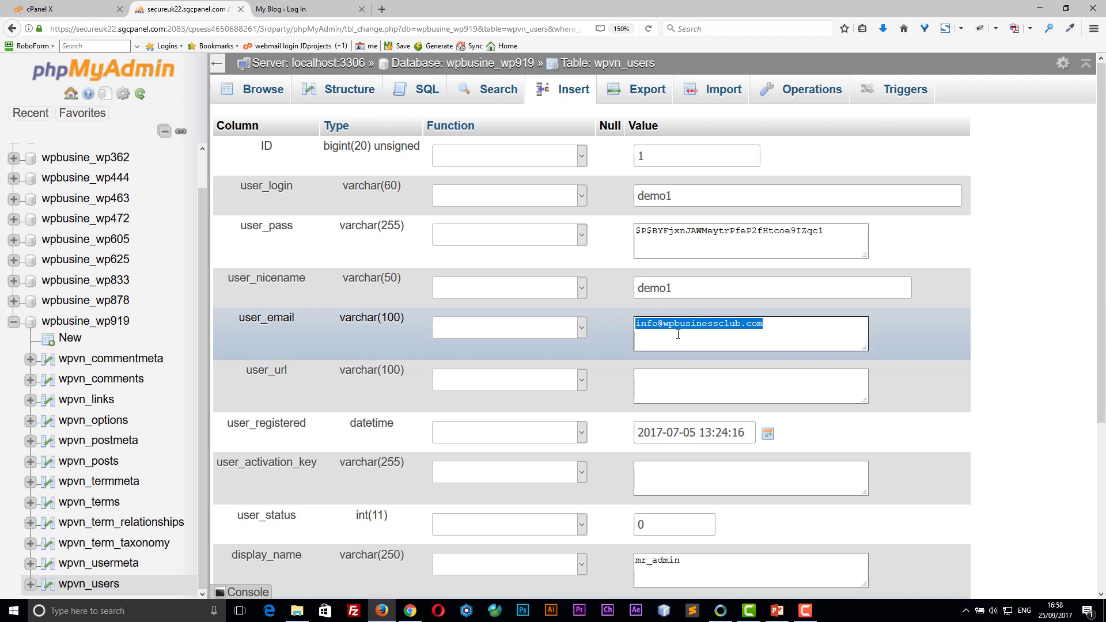
pyautogui.click(768, 328)
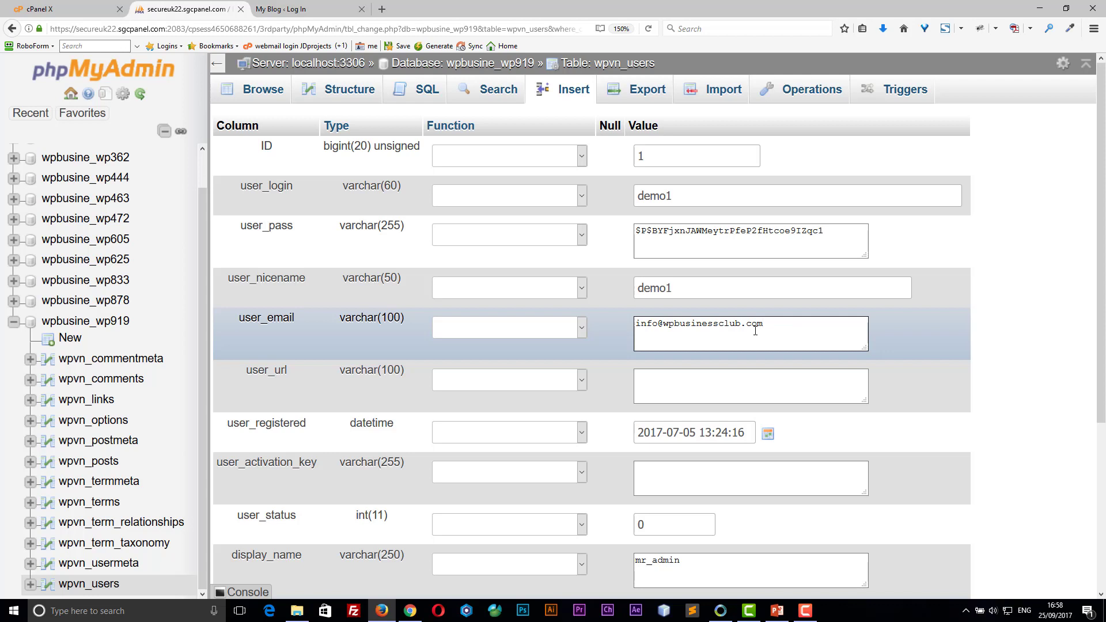
pyautogui.moveTo(783, 324); pyautogui.dragTo(588, 331)
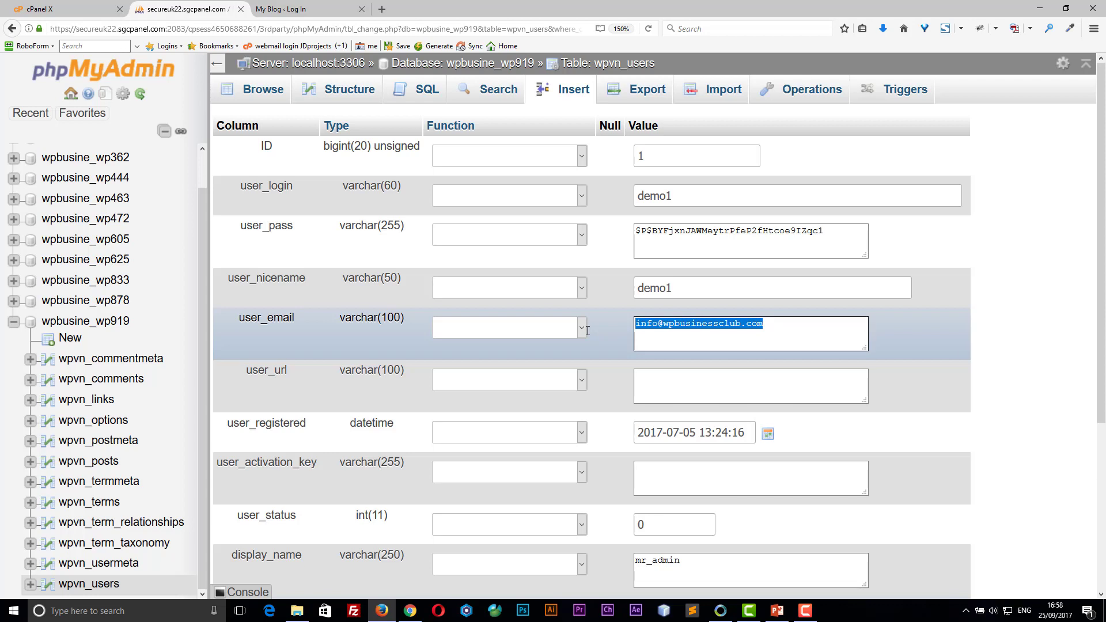
pyautogui.click(772, 327)
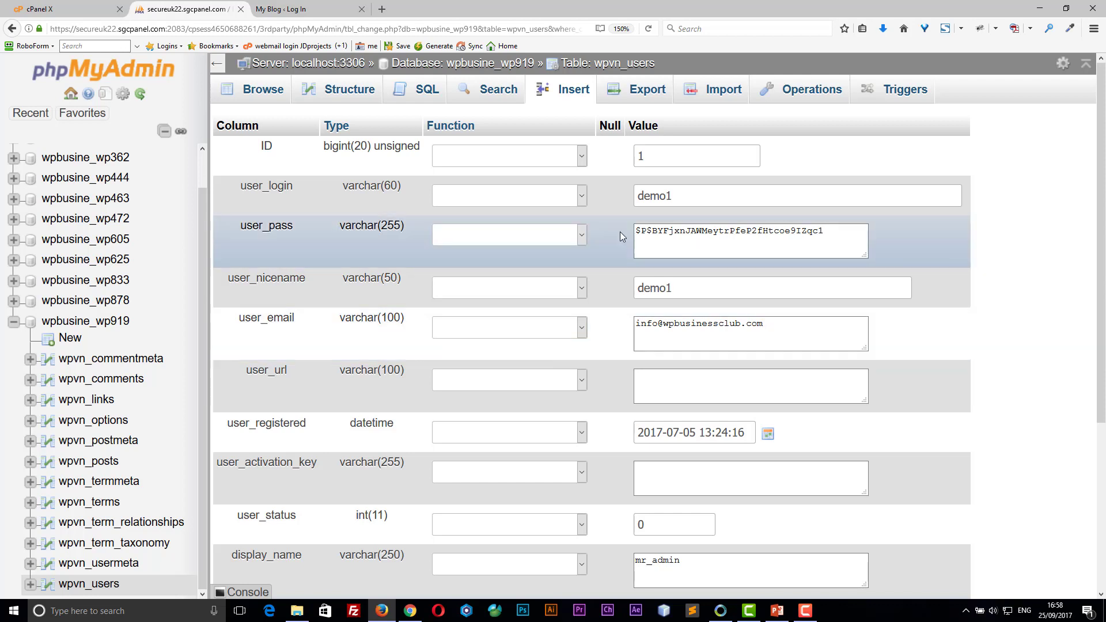
# Step: Replace user_login 'demo1' with 'demo' and save the row, then reopen it for editing
pyautogui.click(685, 195)
pyautogui.hotkey('ctrl', 'a')
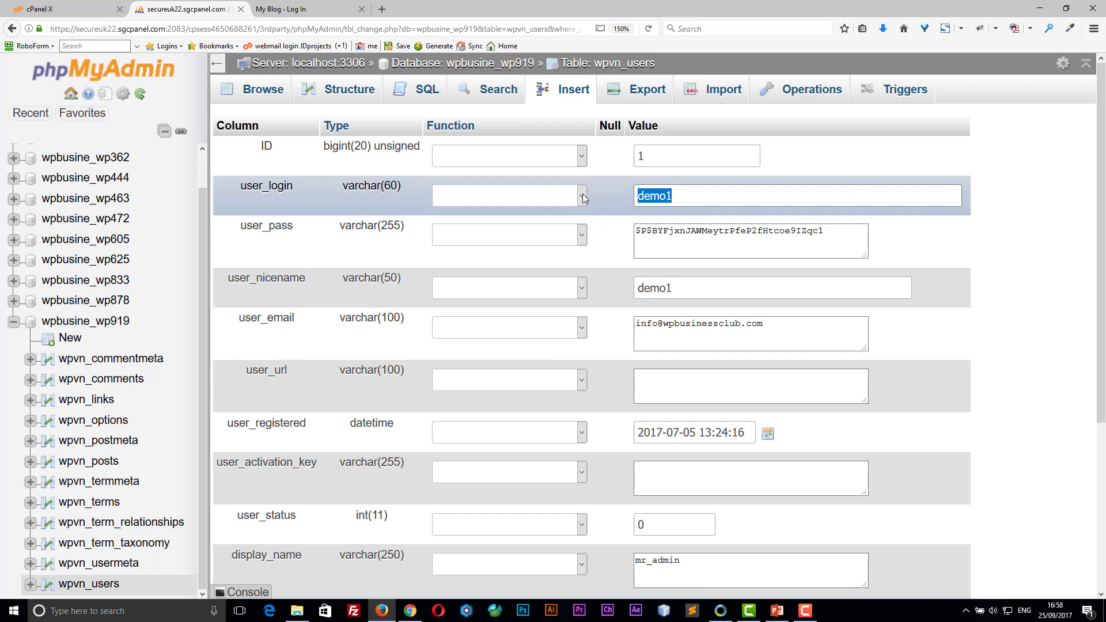
pyautogui.write('demo')
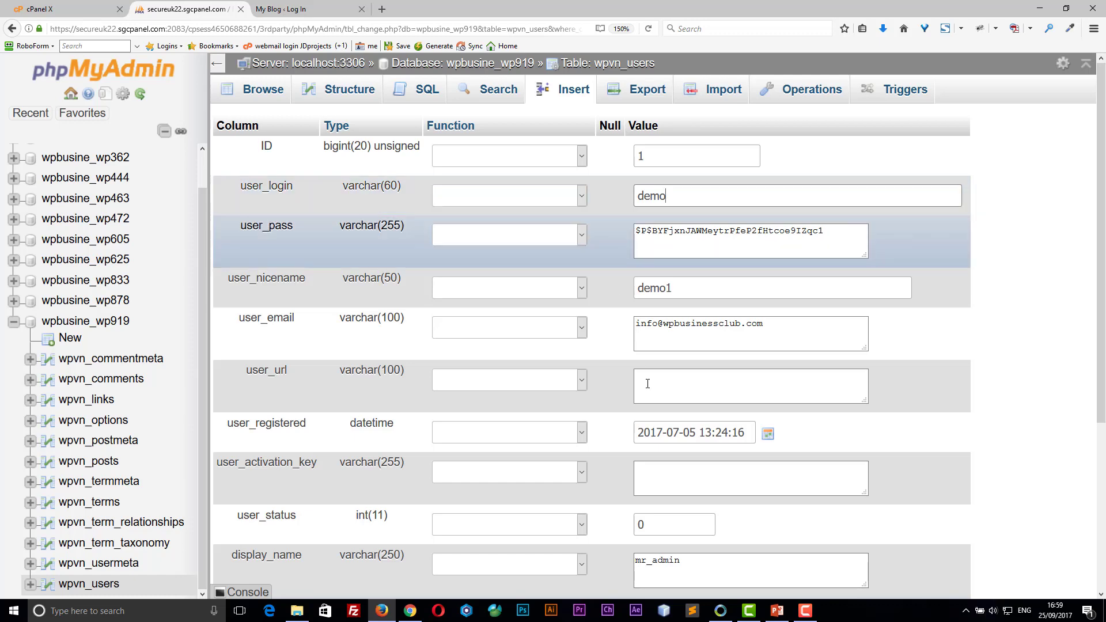
pyautogui.scroll(-4, 623, 357)
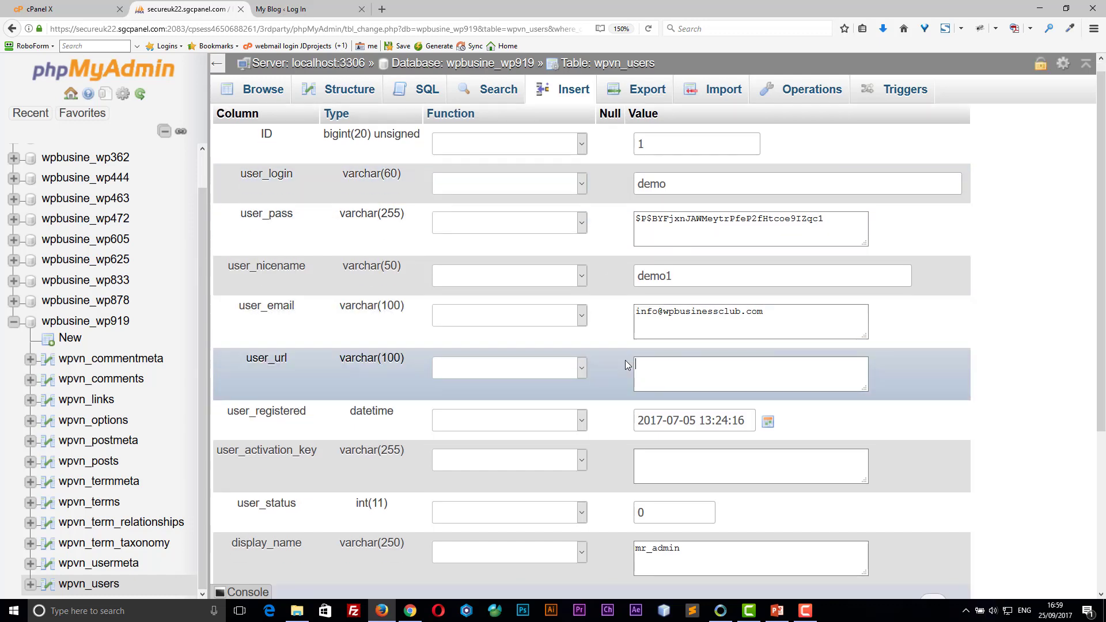
pyautogui.click(487, 508)
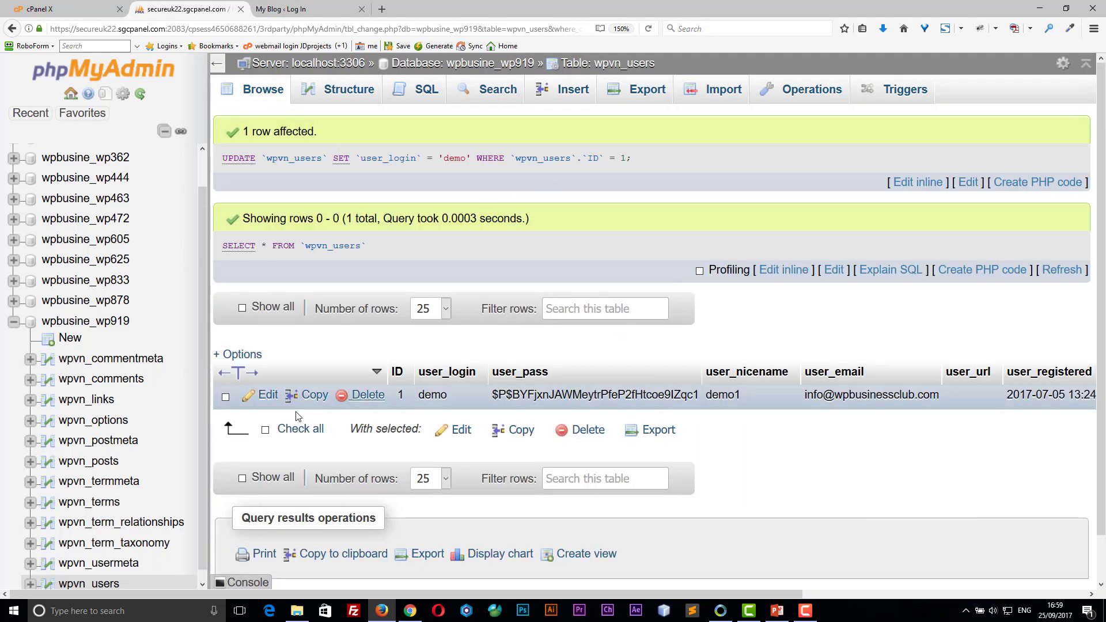
pyautogui.click(268, 395)
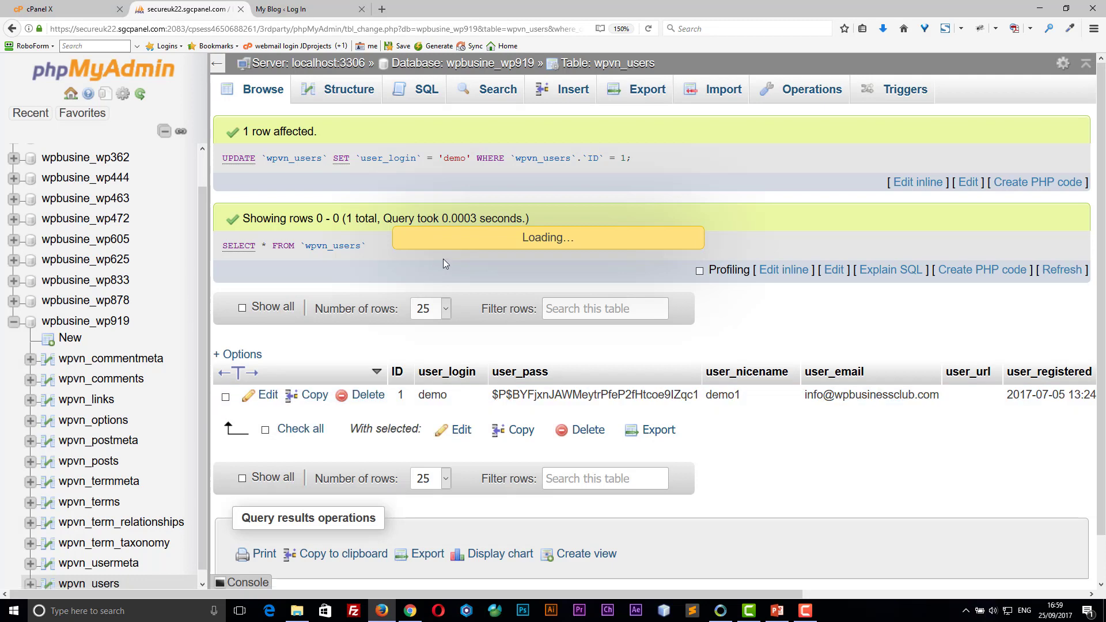
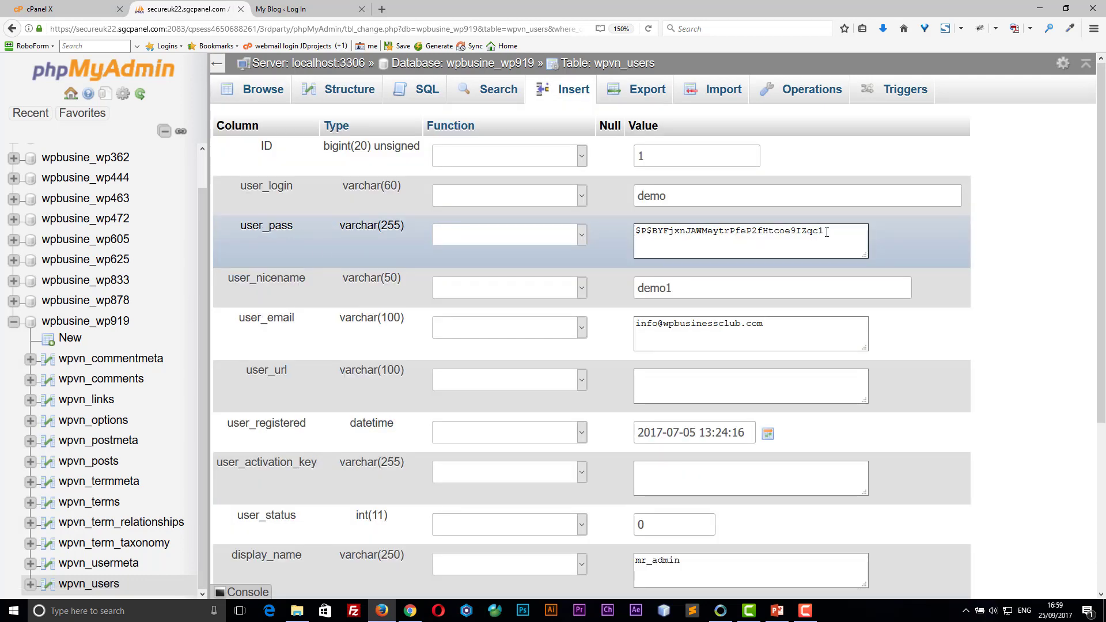
# Step: Overwrite the user_pass hash of wpvn_users row 1 with a new plain-text password
pyautogui.moveTo(826, 232); pyautogui.dragTo(605, 240)
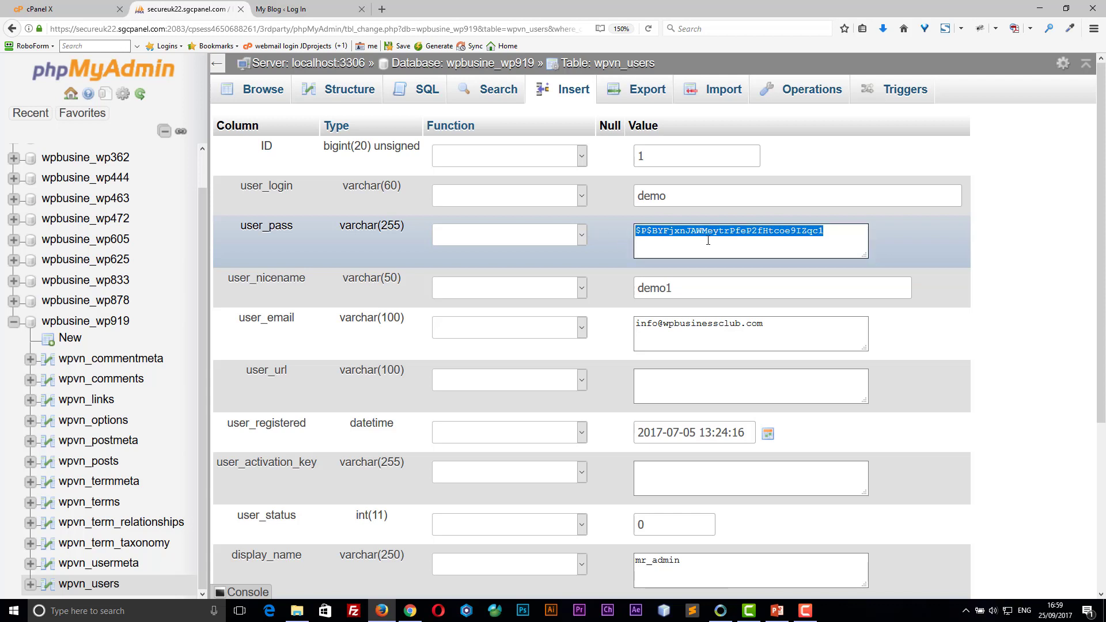
pyautogui.write('letmein')
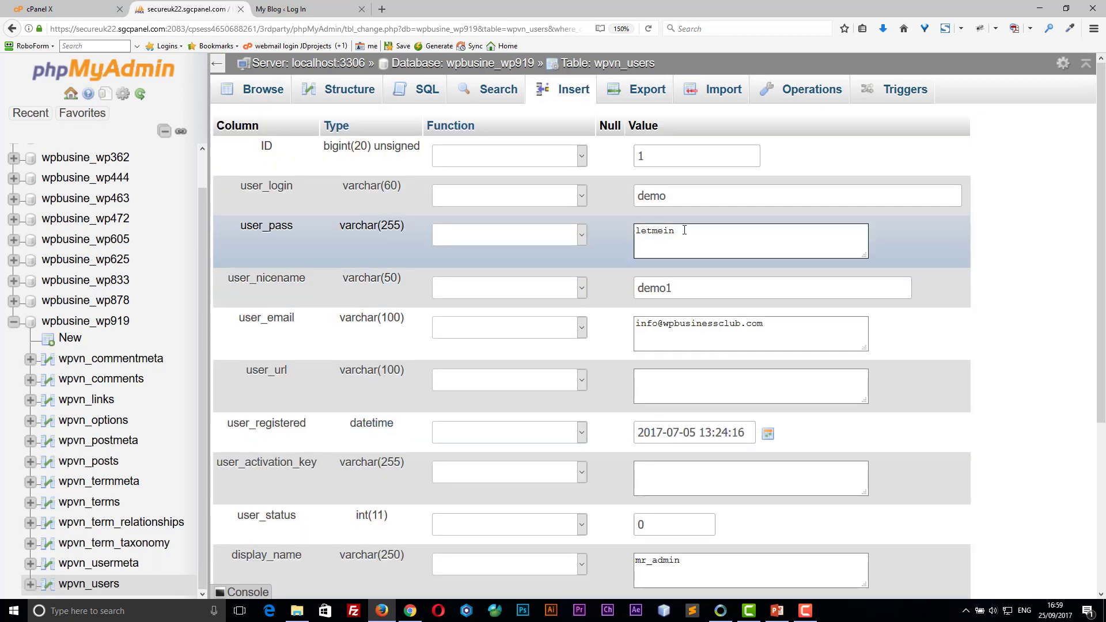
# Step: Log in to the blog with the username and new plain-text password, and see an incorrect-password error
pyautogui.moveTo(685, 230); pyautogui.dragTo(605, 232)
pyautogui.click(281, 9)
pyautogui.write('demo')
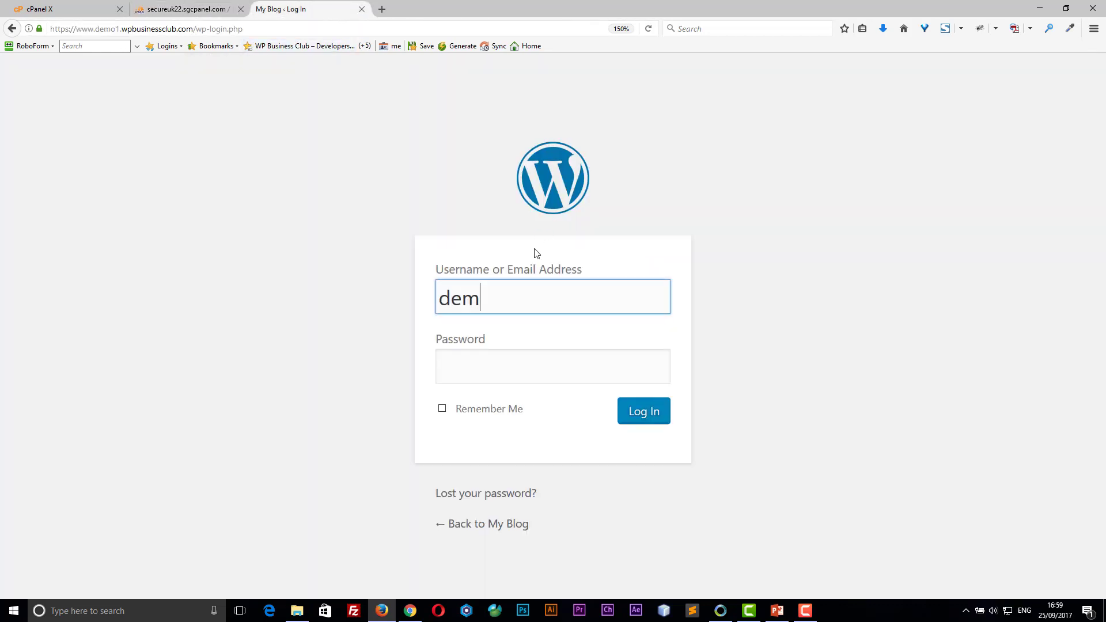
pyautogui.press('Tab')
pyautogui.write('letmein')
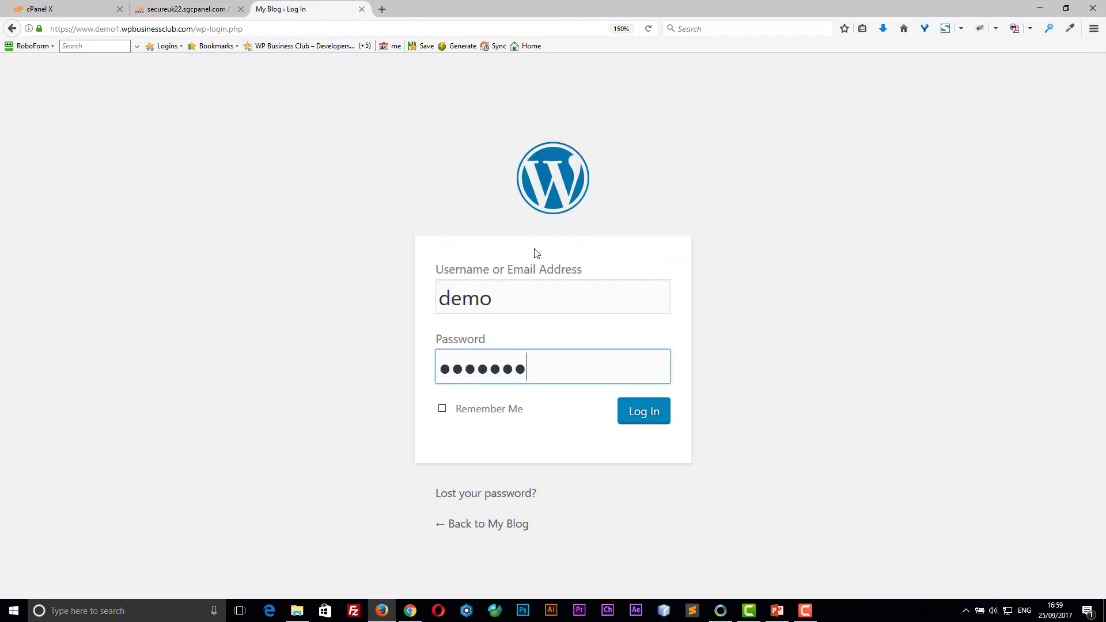
pyautogui.press('Return')
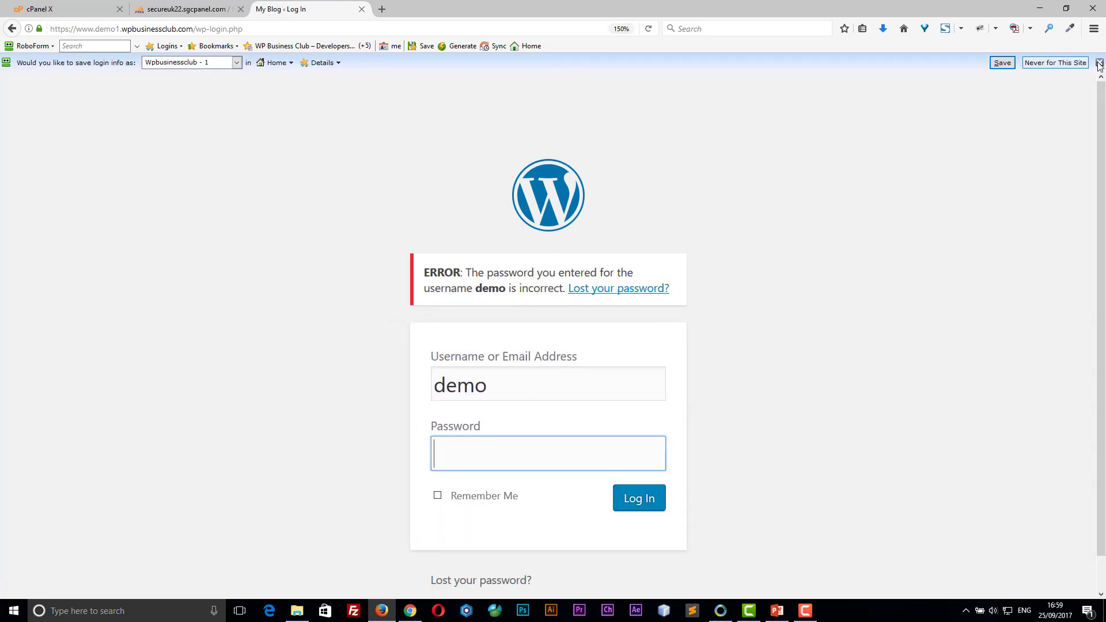
pyautogui.click(1038, 63)
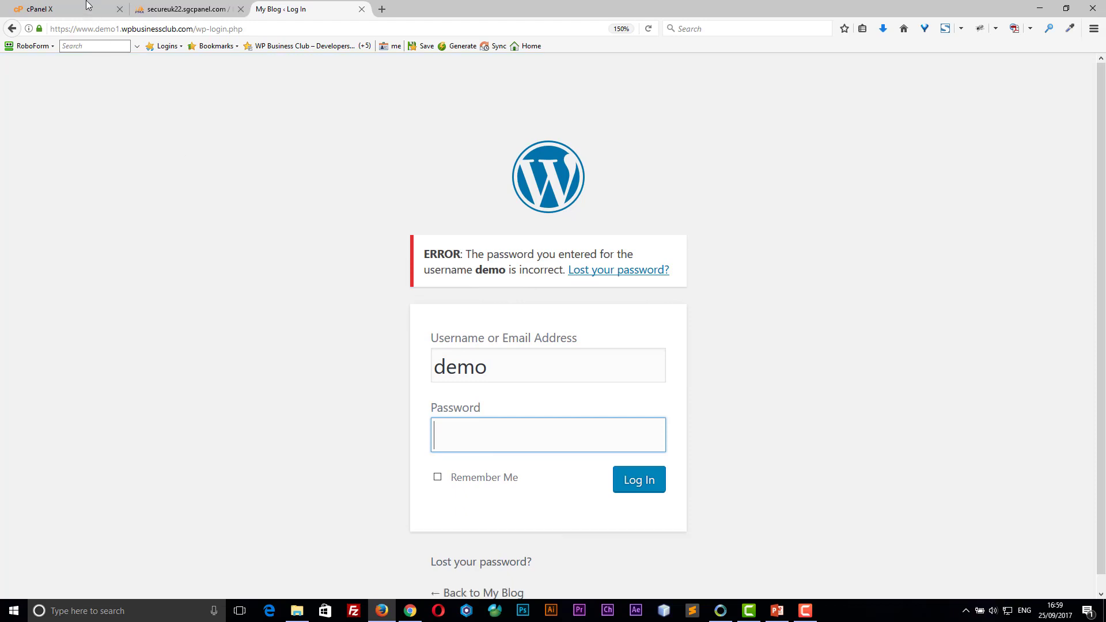
# Step: Set the user_pass Function to MD5 in the wpvn_users edit form
pyautogui.click(166, 11)
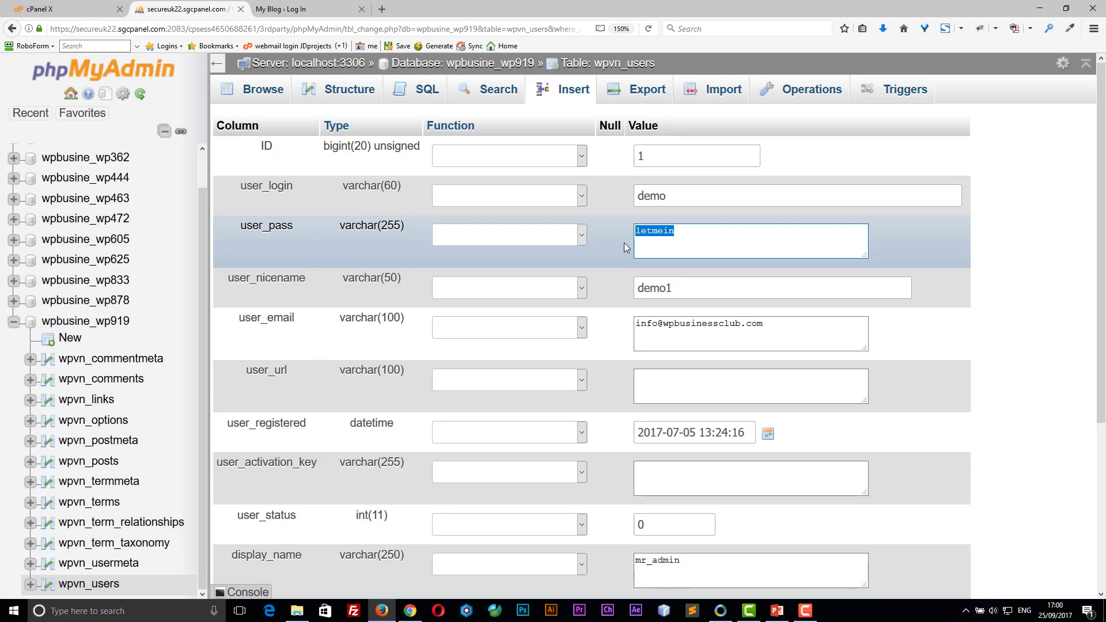
pyautogui.click(531, 240)
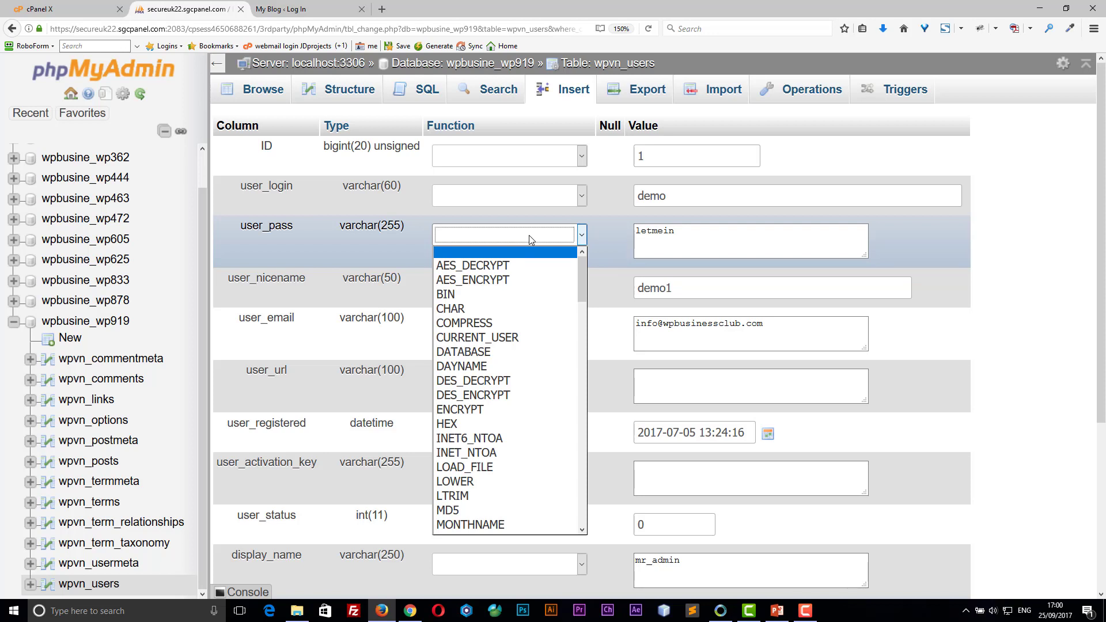
pyautogui.press('m')
pyautogui.press('d')
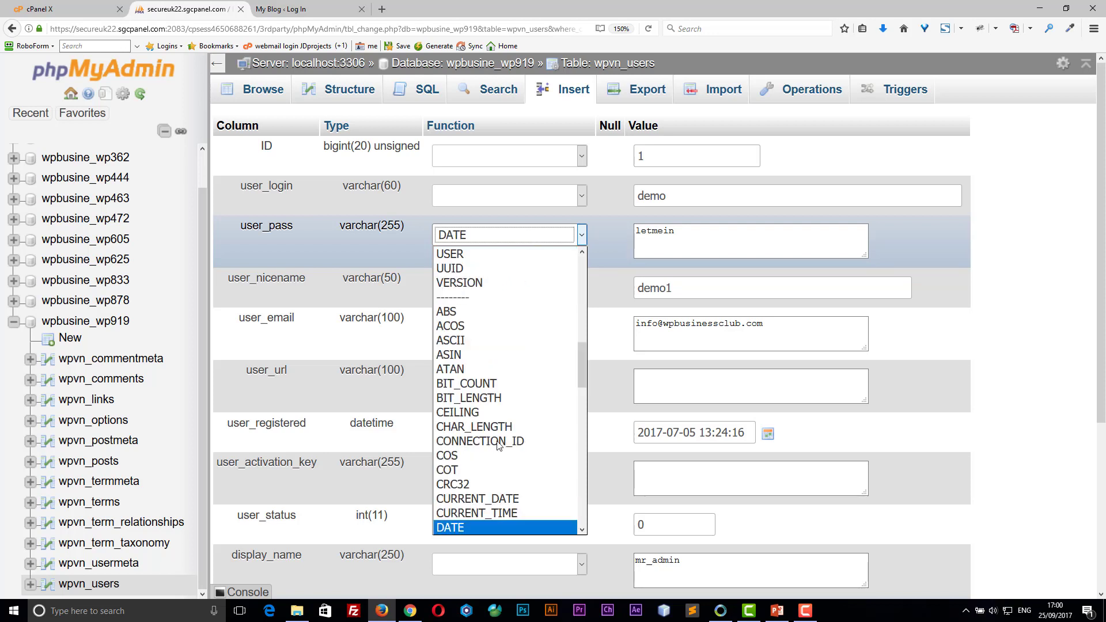
pyautogui.press('m')
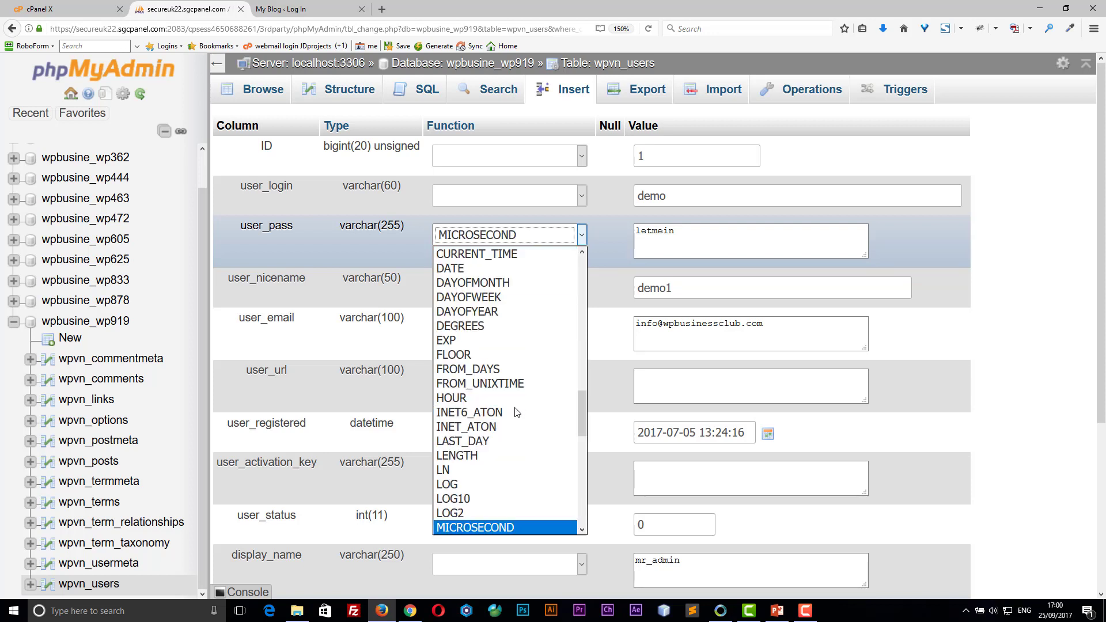
pyautogui.scroll(-3, 475, 513)
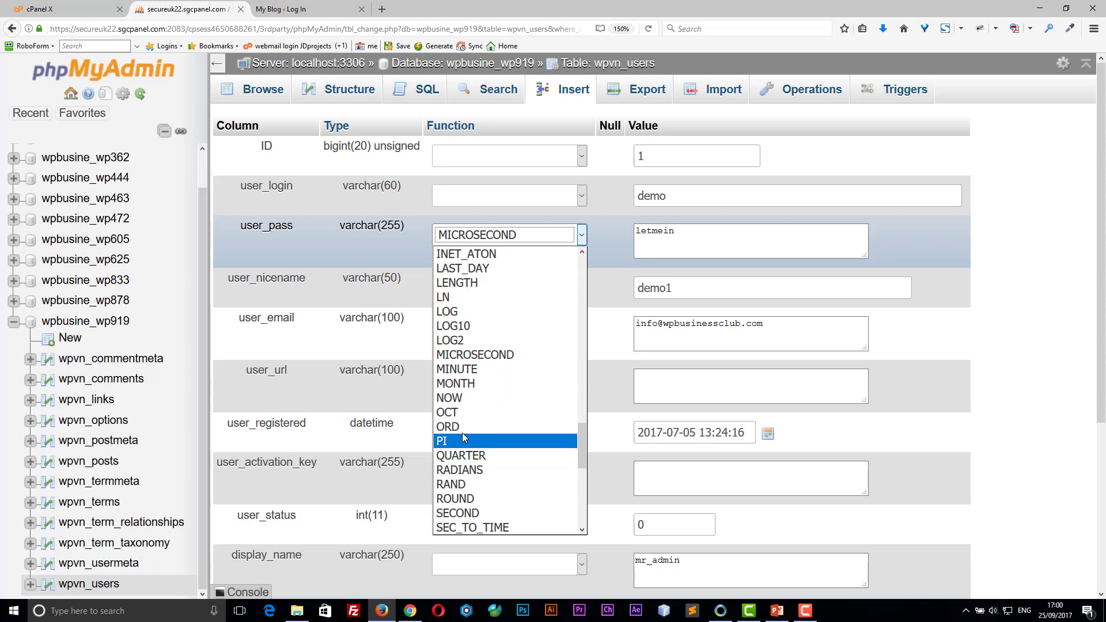
pyautogui.moveTo(583, 435); pyautogui.dragTo(577, 266)
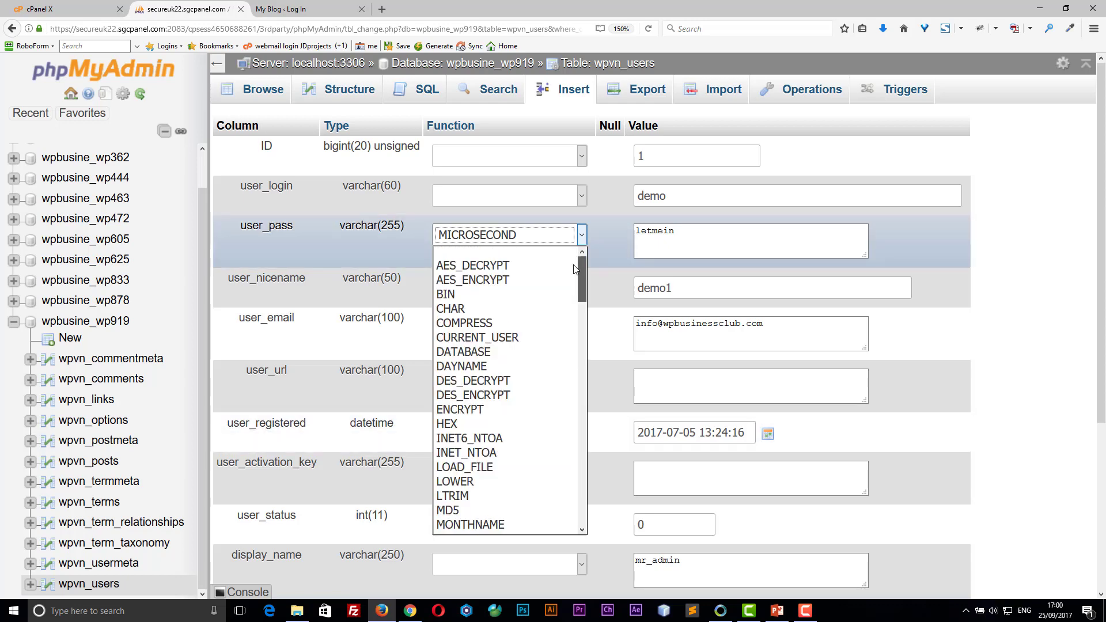
pyautogui.write('md5')
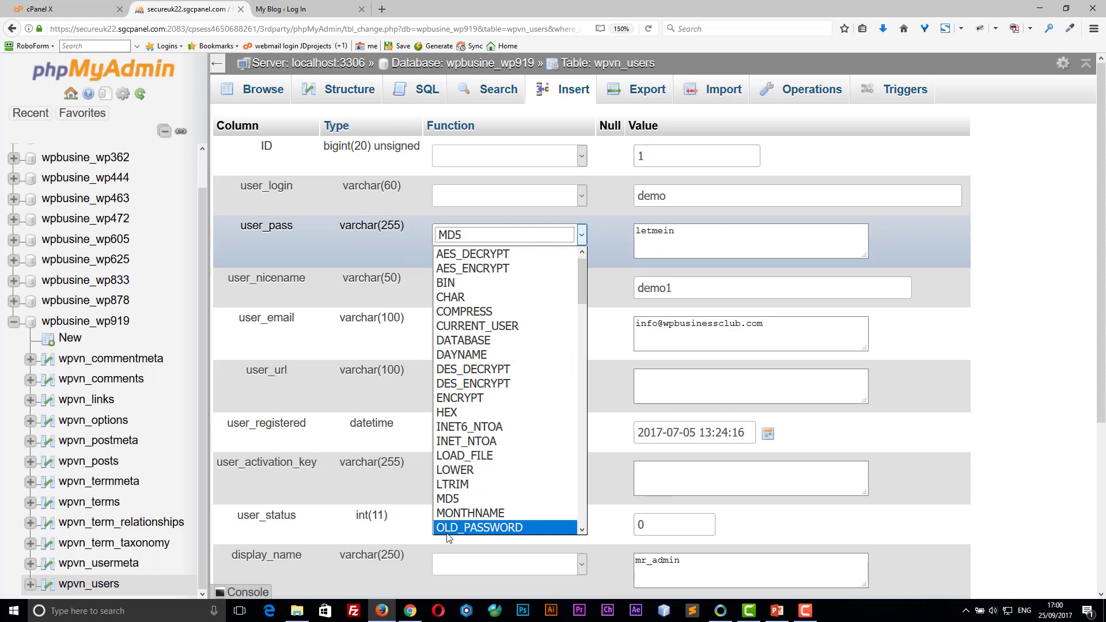
pyautogui.click(450, 499)
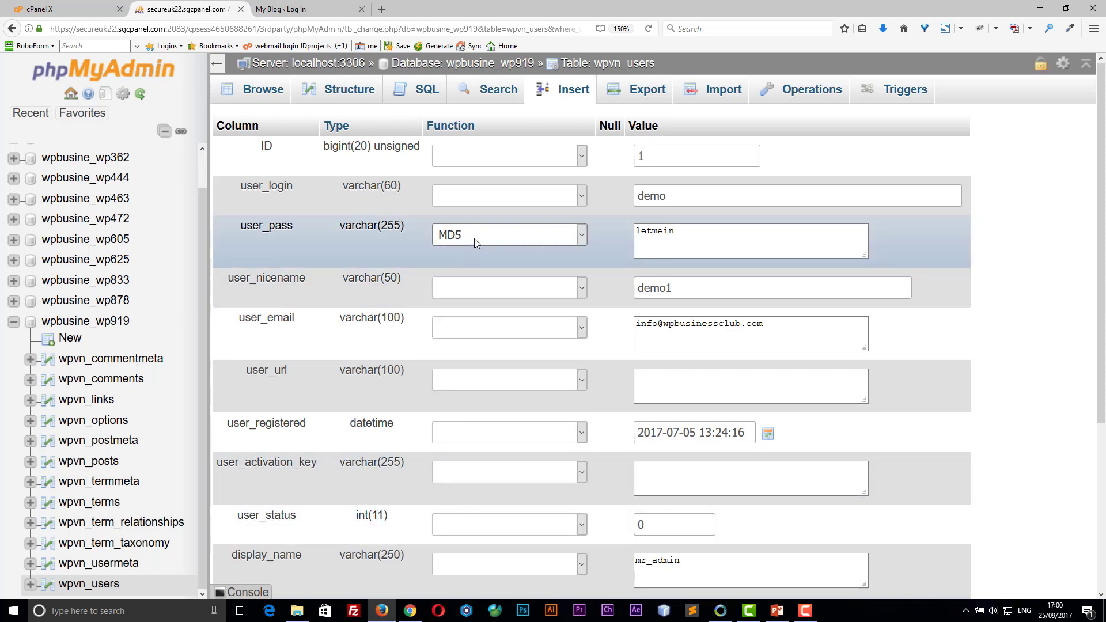
pyautogui.click(655, 246)
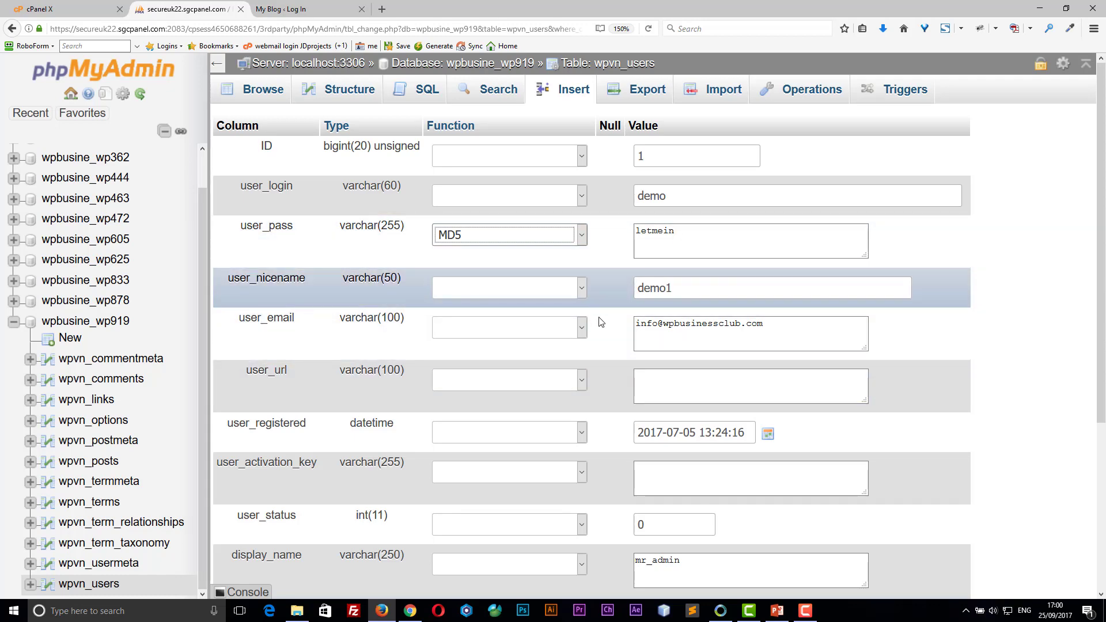
# Step: Run the UPDATE with Go, saving user_pass as an MD5 hash (1 row affected)
pyautogui.scroll(-3, 603, 373)
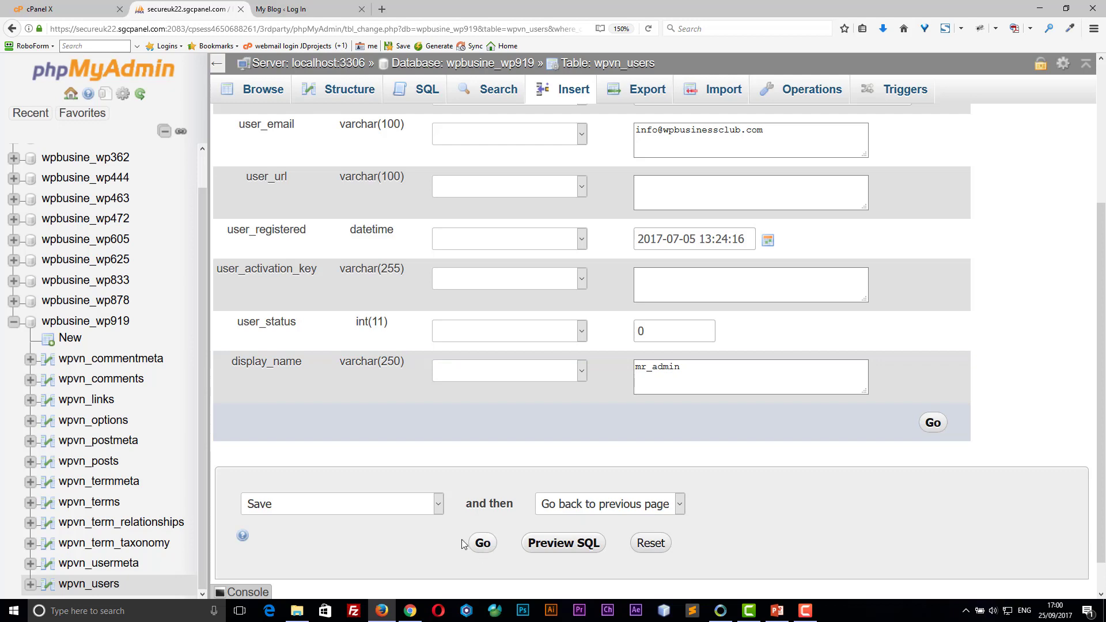
pyautogui.click(483, 545)
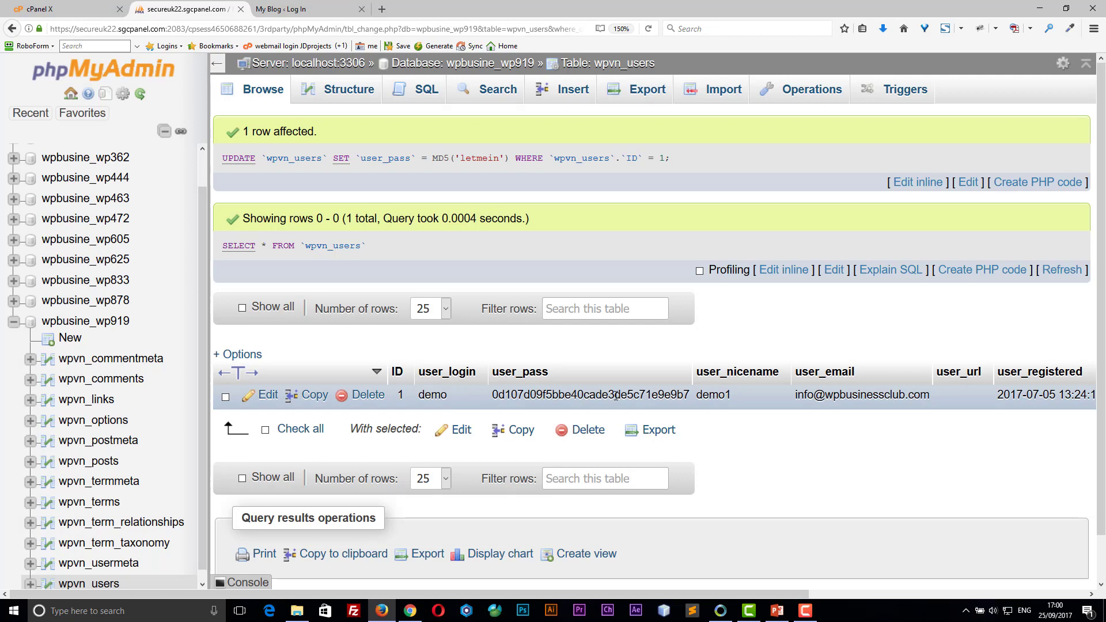
# Step: Reopen row ID 1 for editing and confirm user_pass now holds the MD5 hash
pyautogui.click(267, 395)
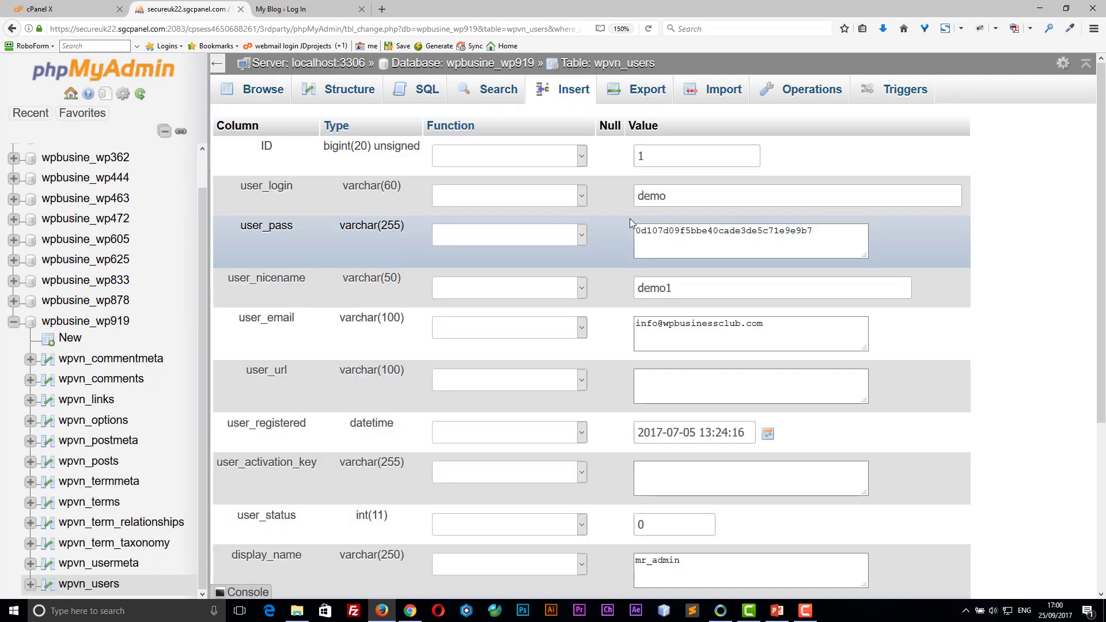
pyautogui.moveTo(821, 231); pyautogui.dragTo(682, 255)
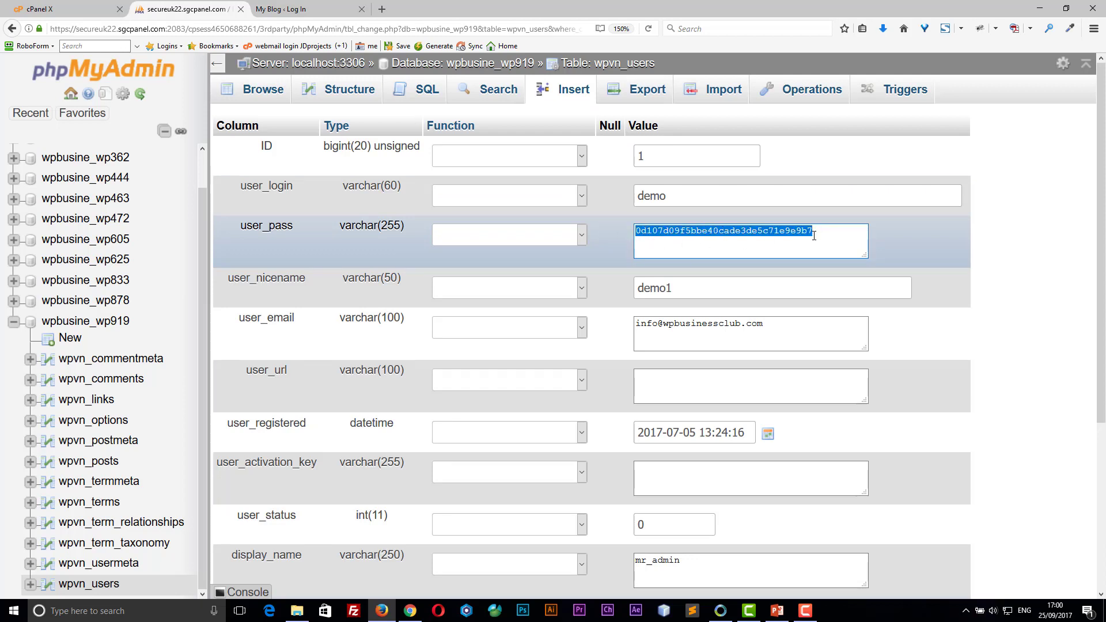
pyautogui.click(734, 244)
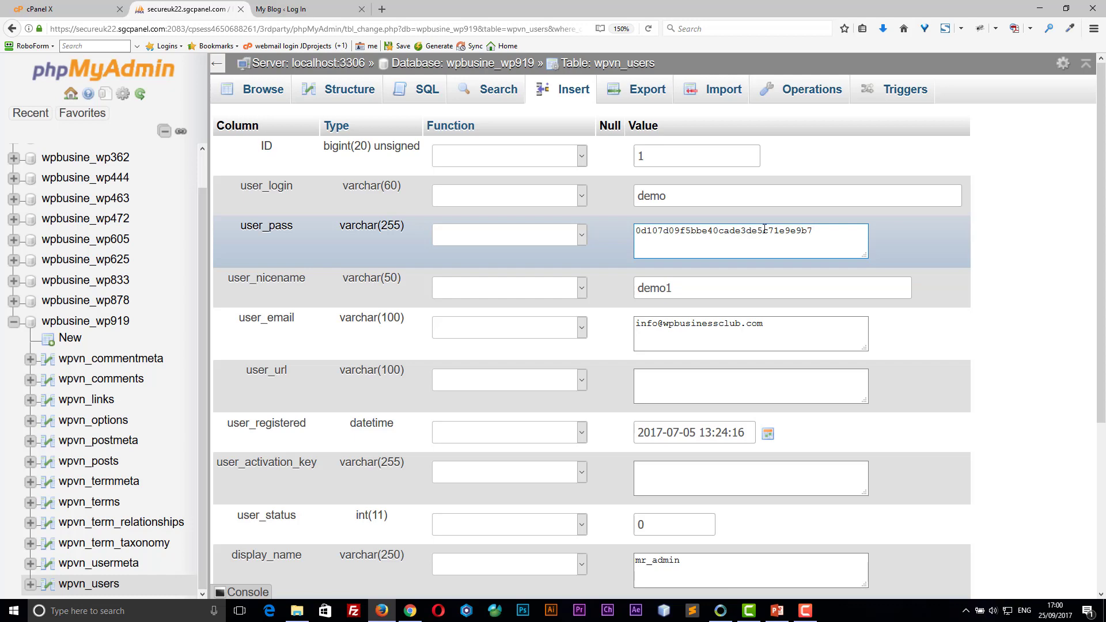
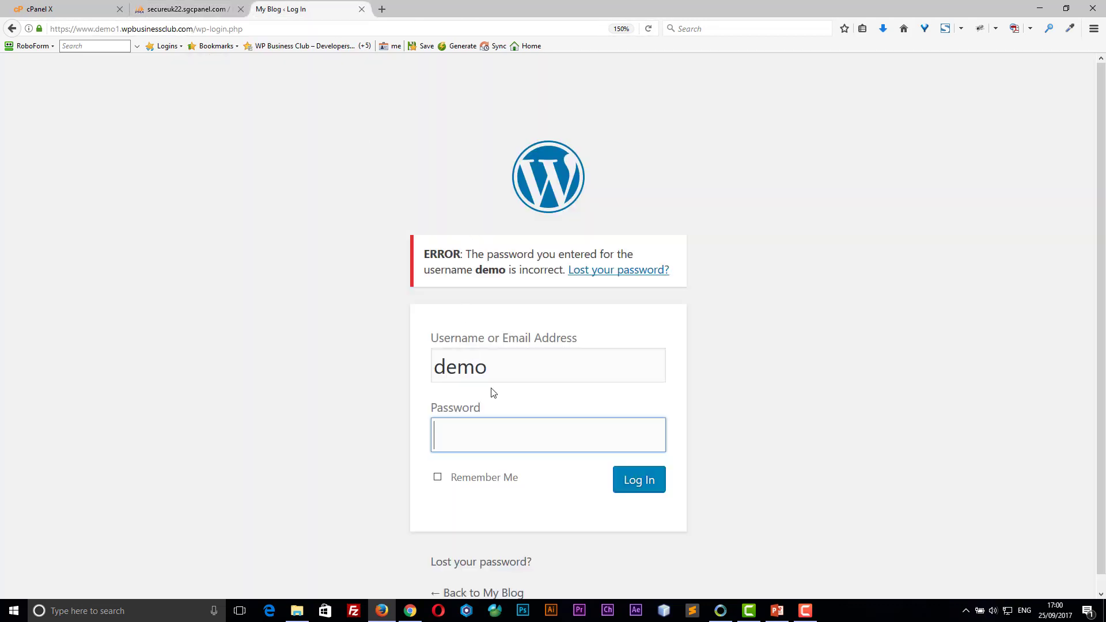
# Step: Log in to WordPress by entering the newly reset password and submitting the login form
pyautogui.write('•••••••')
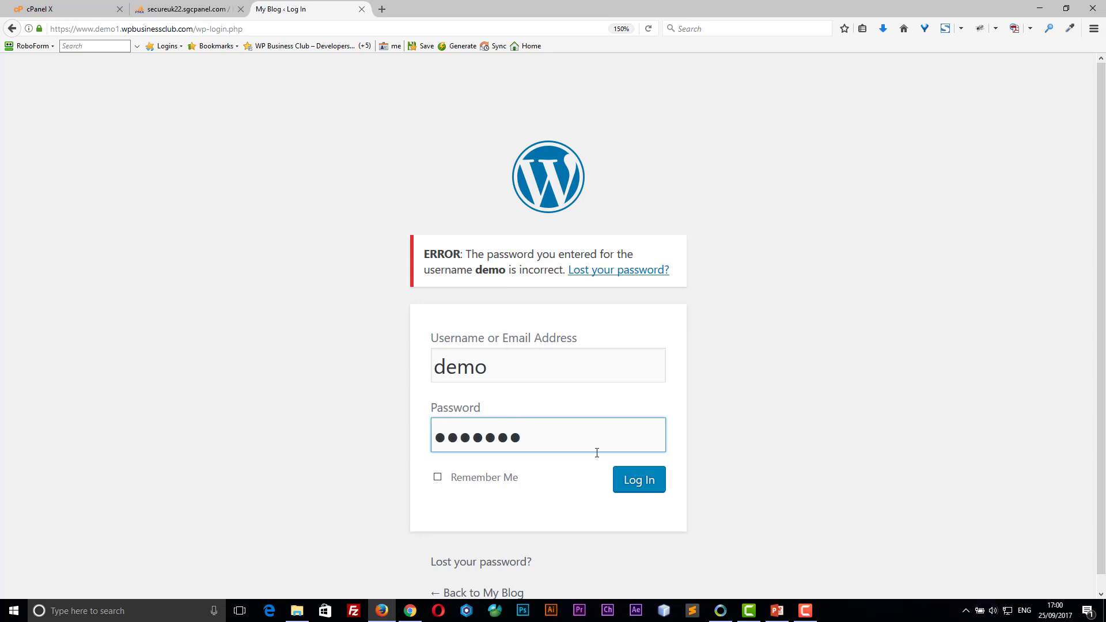
pyautogui.click(643, 482)
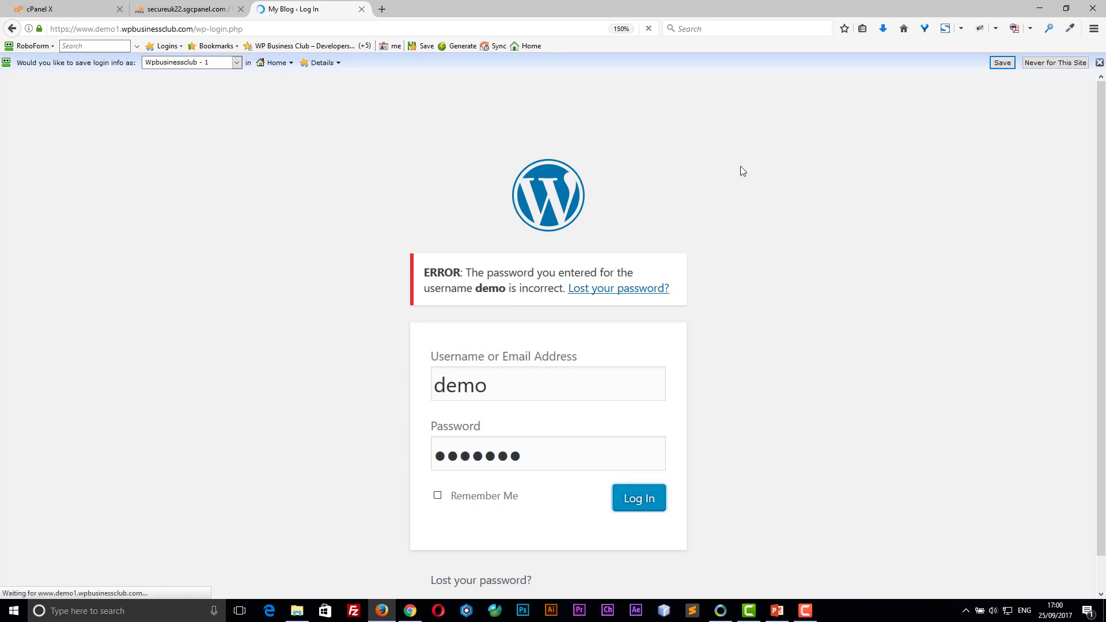